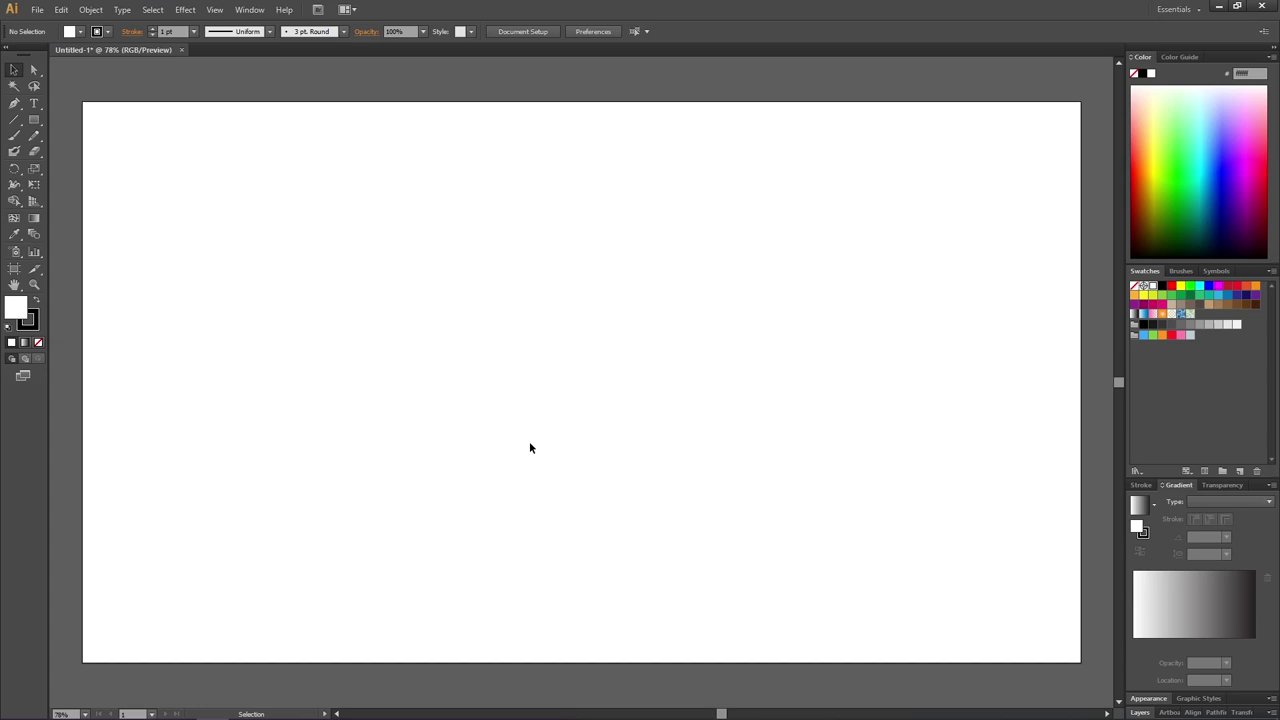
Draw an ellipse near the artboard centre and size it 200 px wide by 50 px tall.
{"action": "key", "text": "l"}
{"action": "left_click_drag", "start_coordinate": [466, 361], "coordinate": [651, 433]}
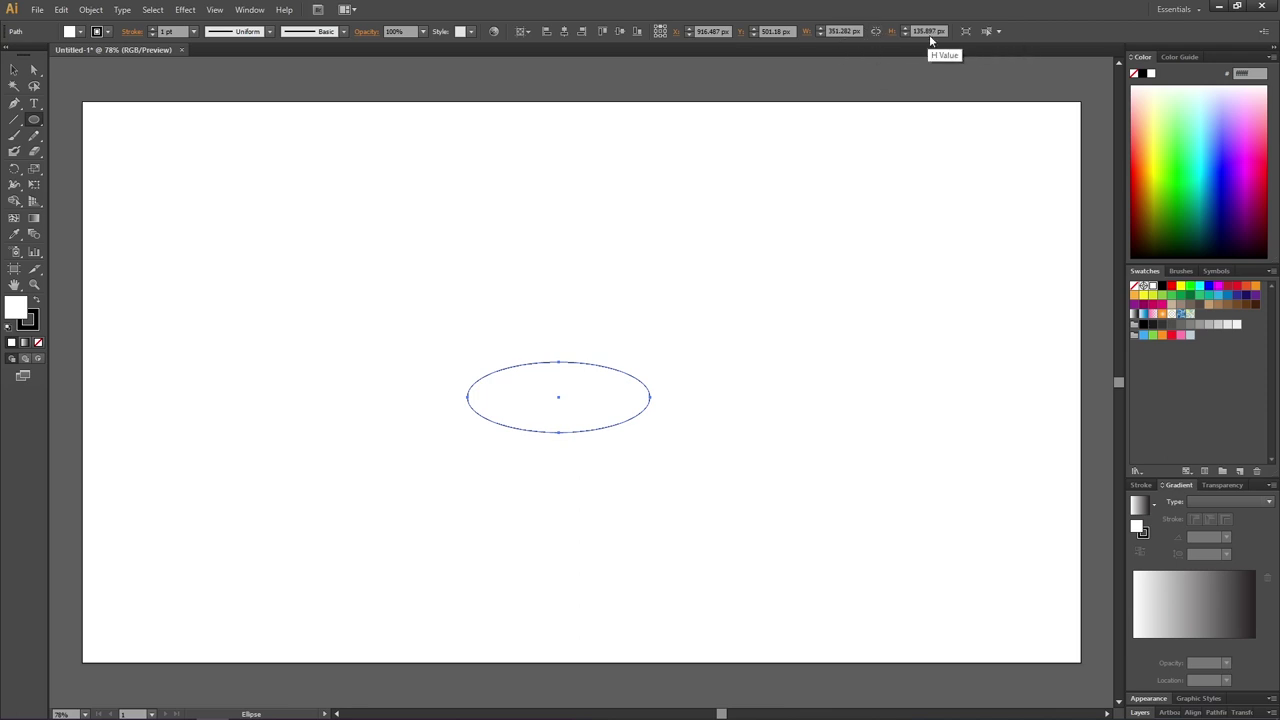
{"action": "left_click", "coordinate": [862, 33]}
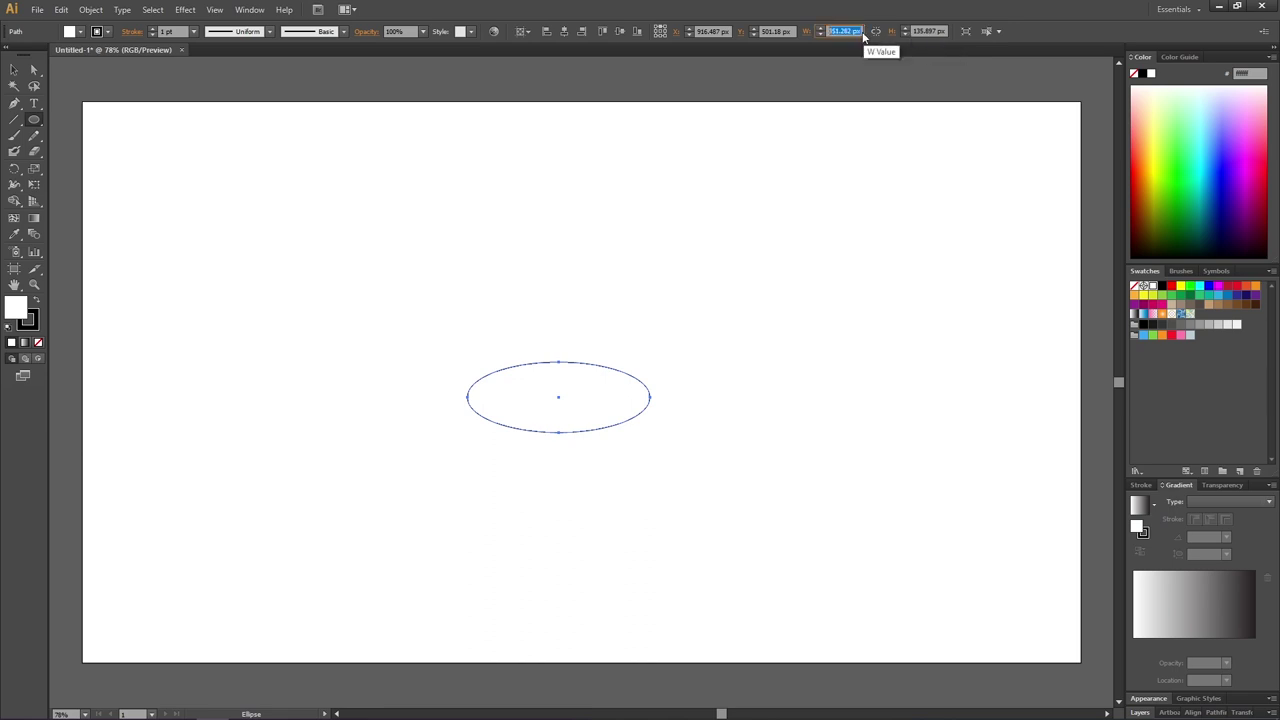
{"action": "type", "text": "200"}
{"action": "key", "text": "Return"}
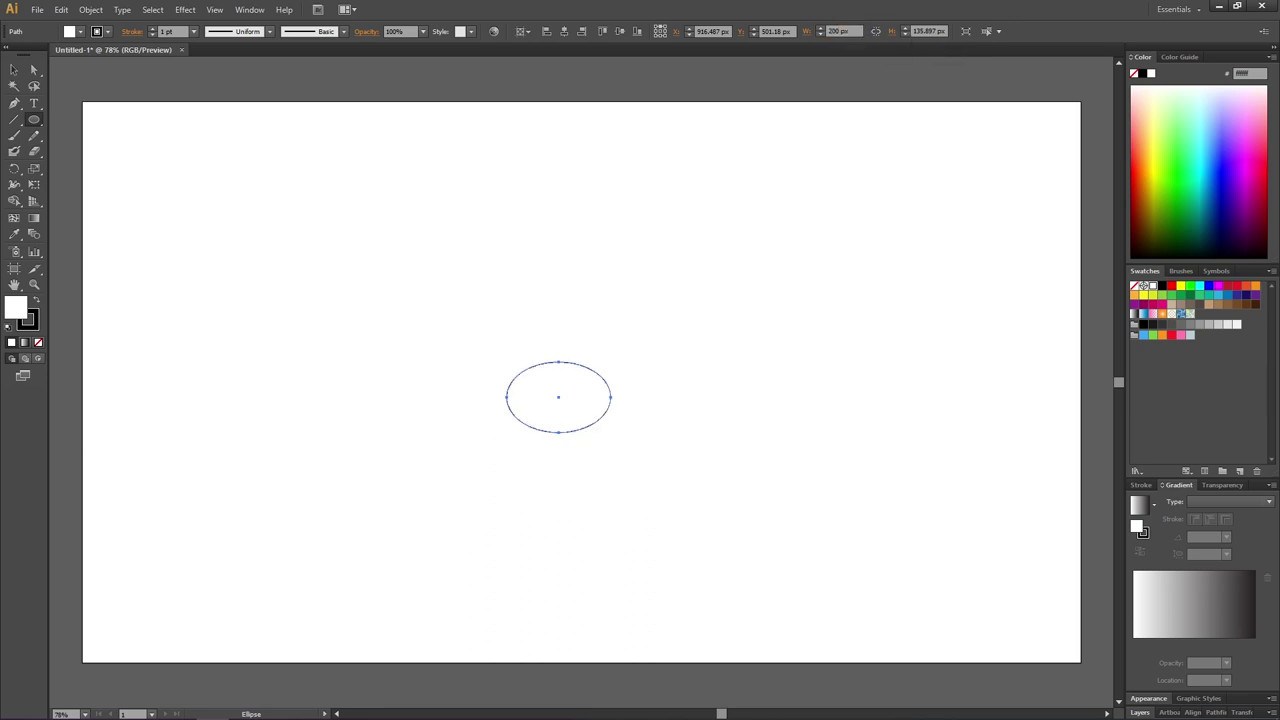
{"action": "left_click", "coordinate": [928, 31]}
{"action": "type", "text": "50"}
{"action": "key", "text": "Return"}
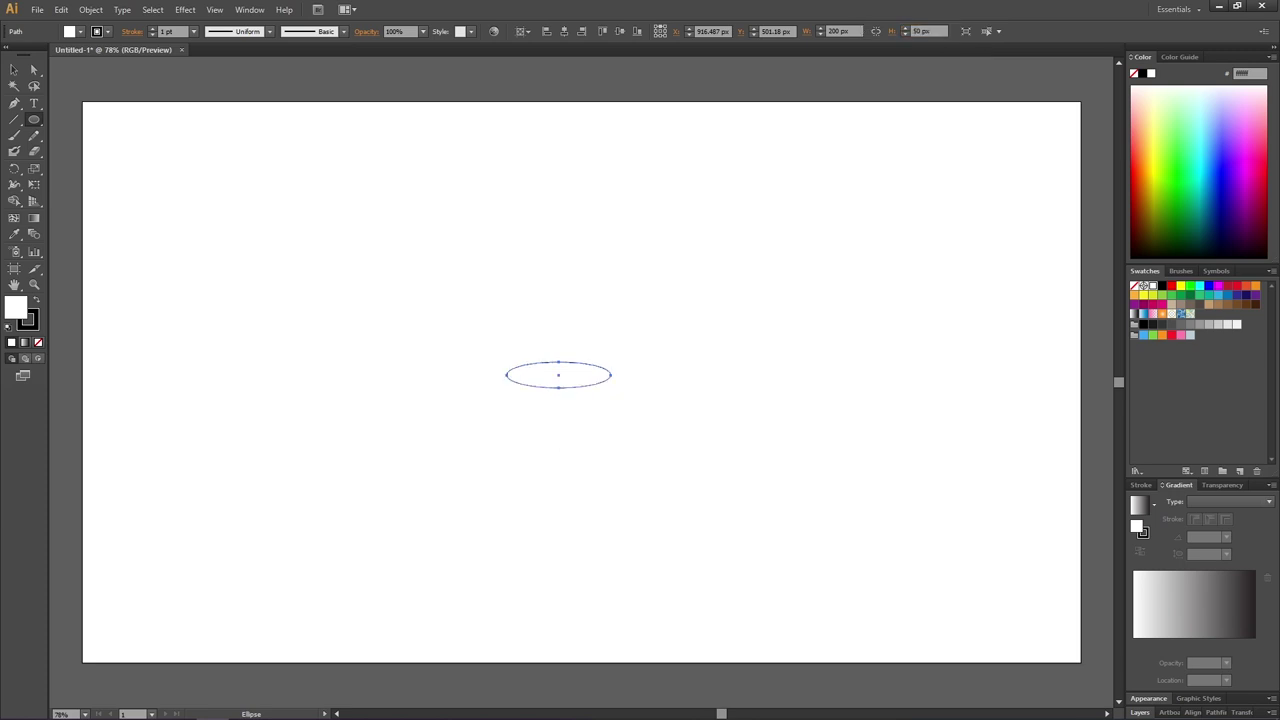
{"action": "left_click", "coordinate": [34, 285]}
Zoom in on the ellipse and cut it at its top and bottom anchor points.
{"action": "left_click_drag", "start_coordinate": [408, 153], "coordinate": [728, 497]}
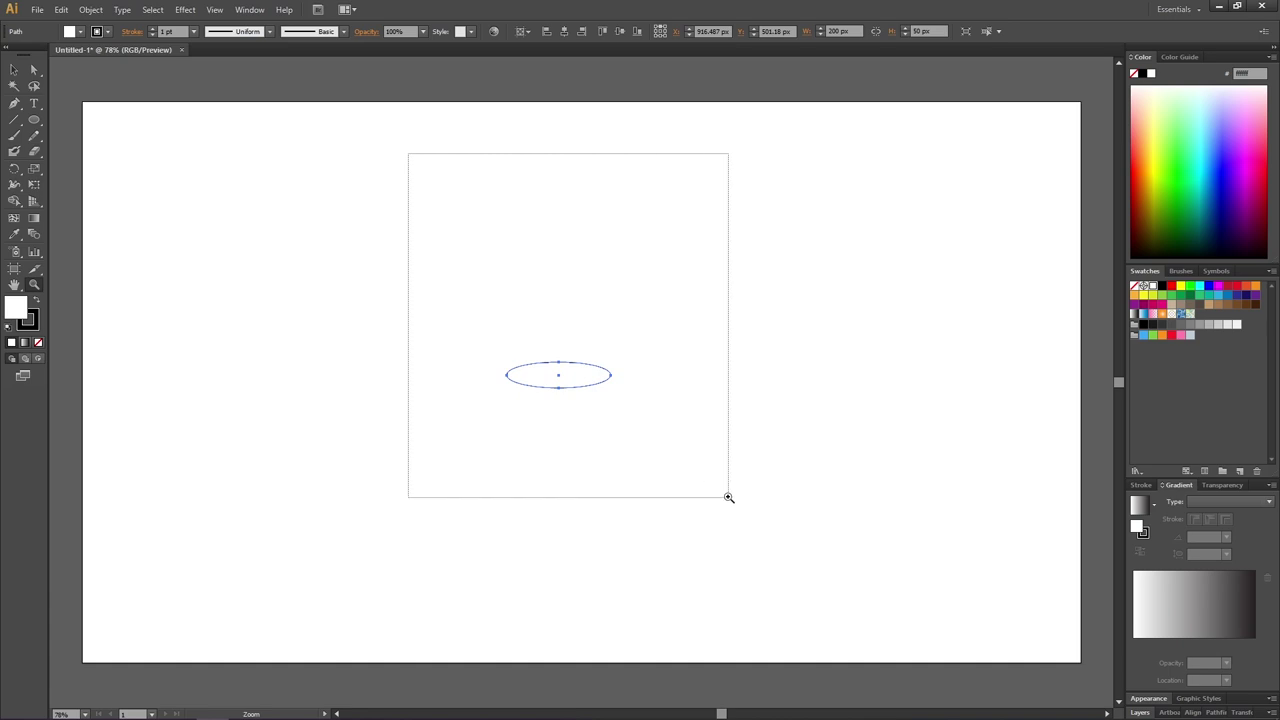
{"action": "left_click_drag", "start_coordinate": [728, 497], "coordinate": [728, 497]}
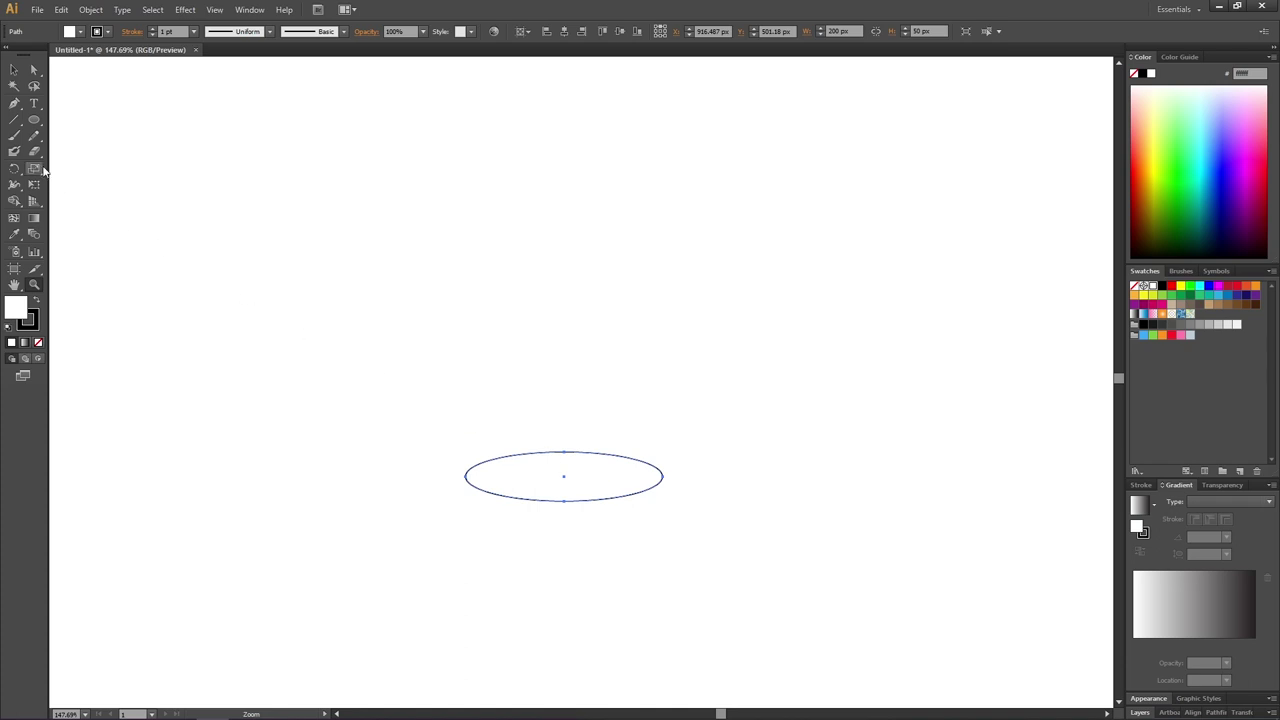
{"action": "mouse_move", "coordinate": [34, 152]}
{"action": "left_mouse_down"}
{"action": "mouse_move", "coordinate": [84, 186]}
{"action": "mouse_move", "coordinate": [86, 166]}
{"action": "left_mouse_up"}
{"action": "left_click", "coordinate": [563, 452]}
{"action": "left_click", "coordinate": [563, 501]}
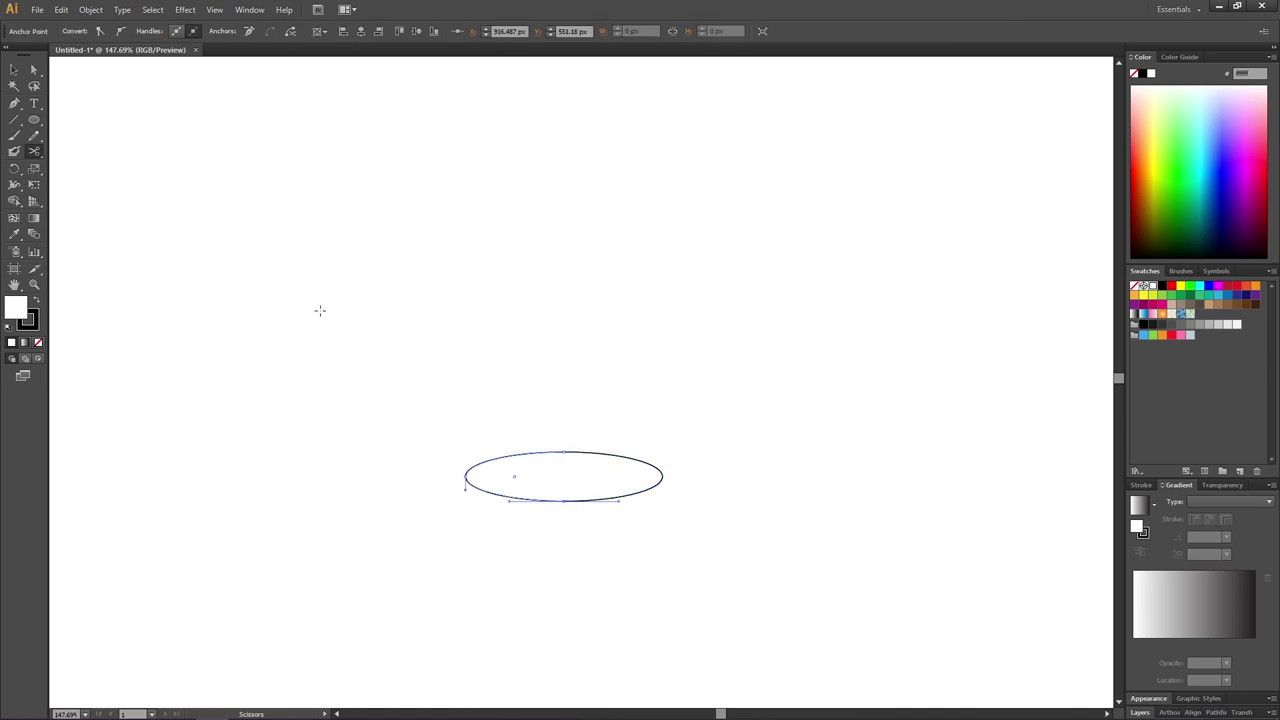
Set the right half to 30 px tall, reposition it, and select both halves.
{"action": "left_click", "coordinate": [8, 70]}
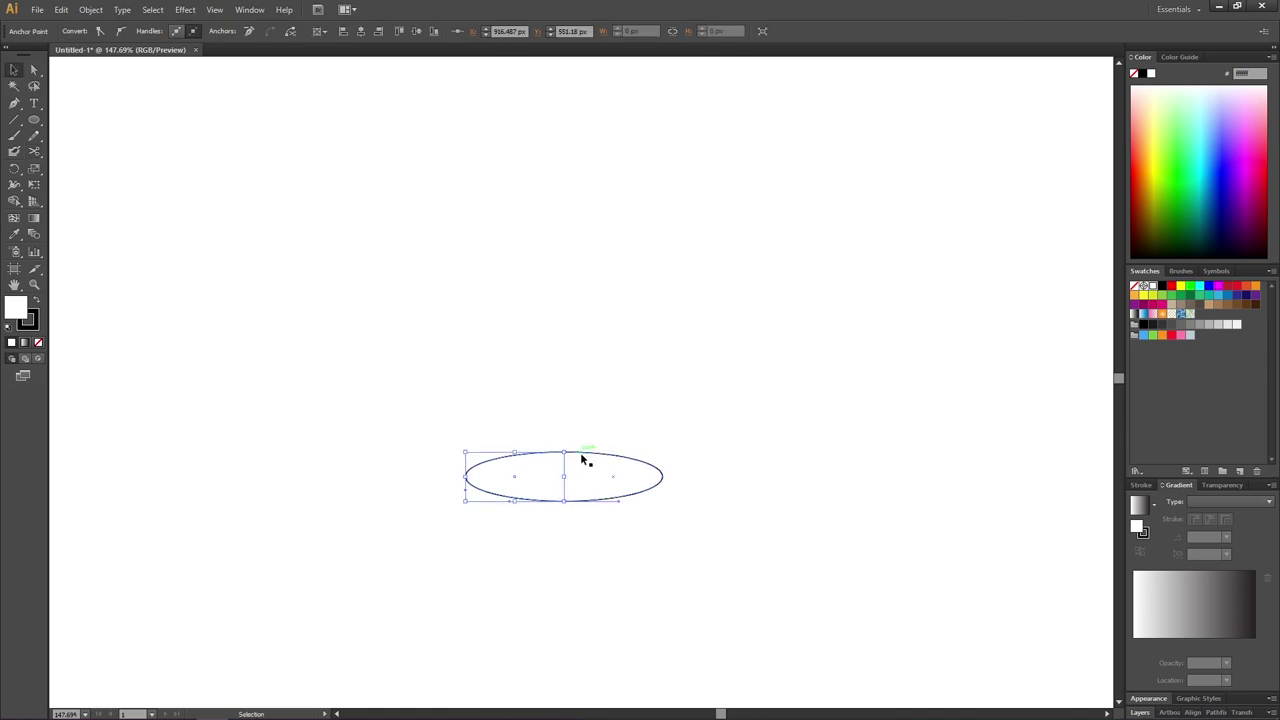
{"action": "left_click_drag", "start_coordinate": [595, 453], "coordinate": [729, 421]}
{"action": "key", "text": "ctrl+z"}
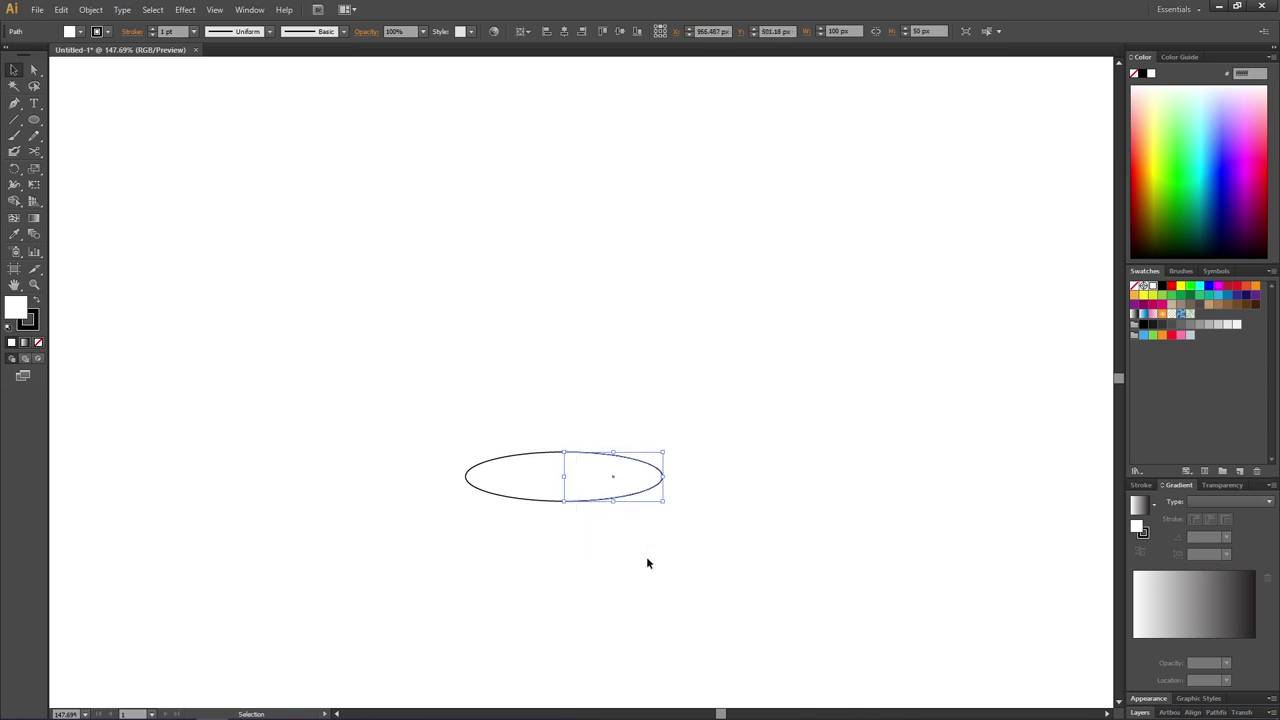
{"action": "left_click", "coordinate": [920, 31]}
{"action": "type", "text": "30"}
{"action": "key", "text": "Return"}
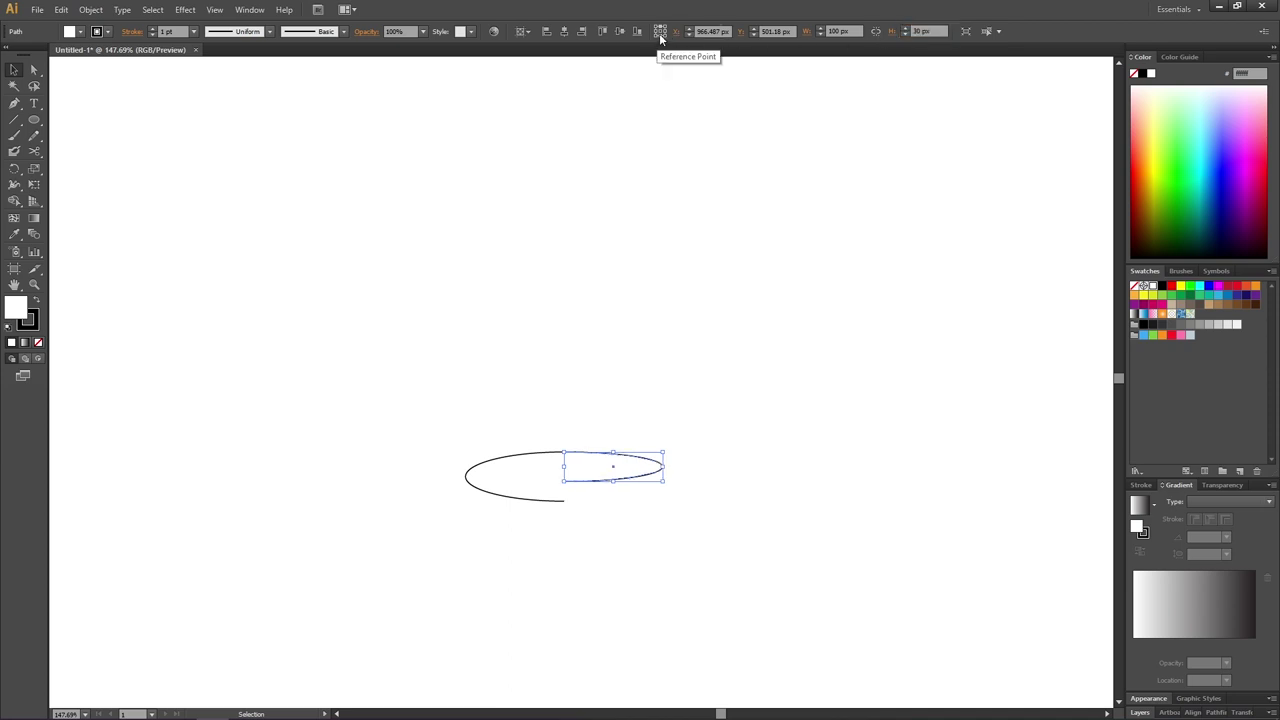
{"action": "left_click_drag", "start_coordinate": [589, 481], "coordinate": [590, 506]}
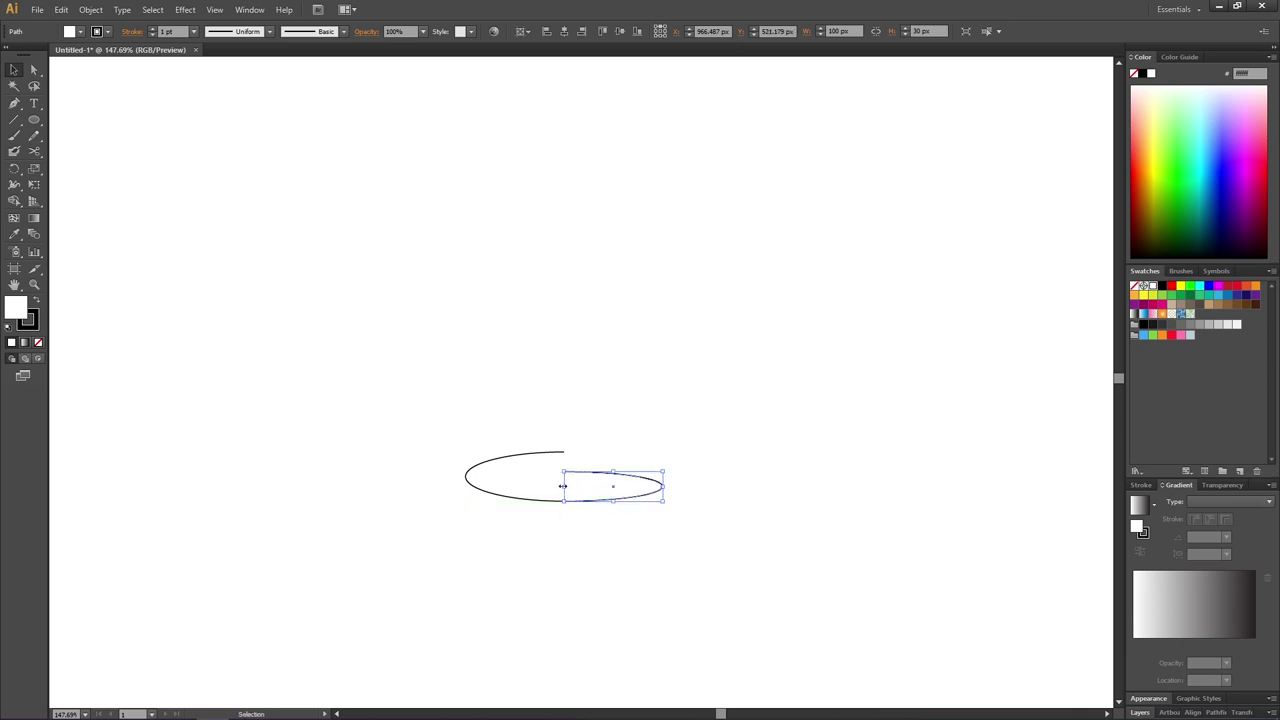
{"action": "left_click_drag", "start_coordinate": [589, 500], "coordinate": [588, 480]}
{"action": "left_click_drag", "start_coordinate": [473, 404], "coordinate": [590, 506]}
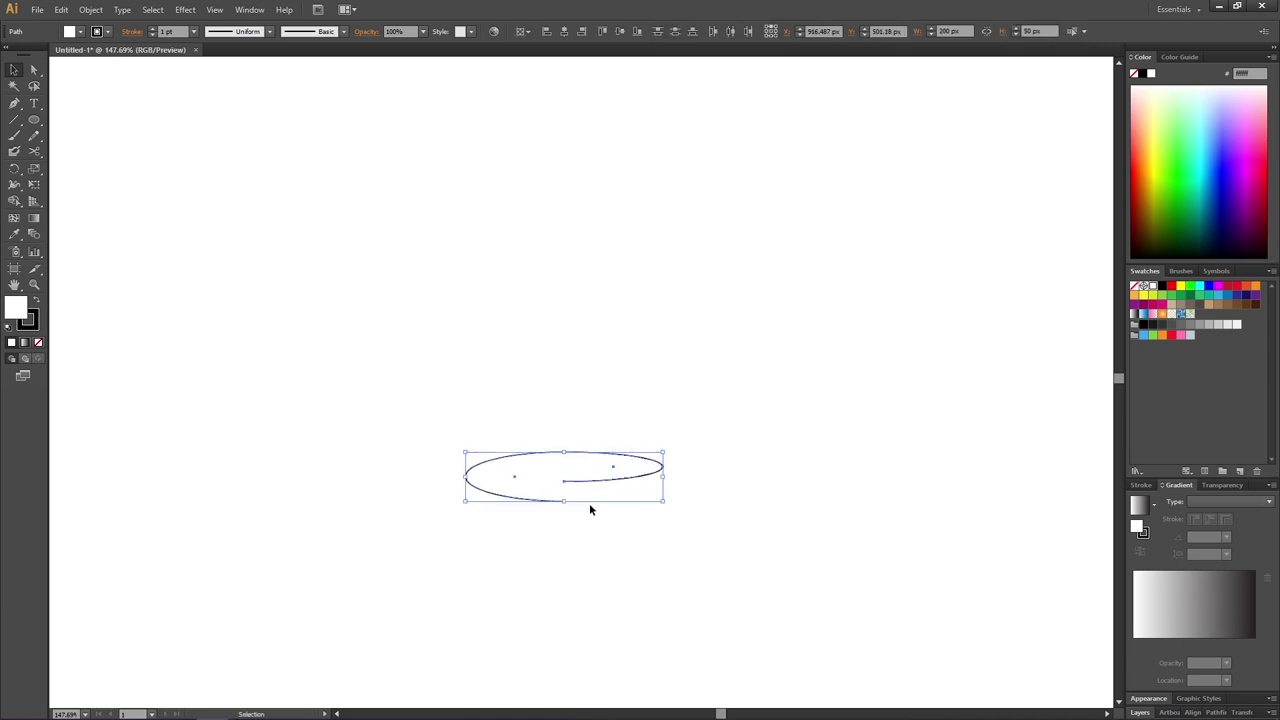
Increase the stroke weight of both ellipse halves to 4 pt.
{"action": "left_click", "coordinate": [153, 30]}
{"action": "left_click", "coordinate": [153, 30]}
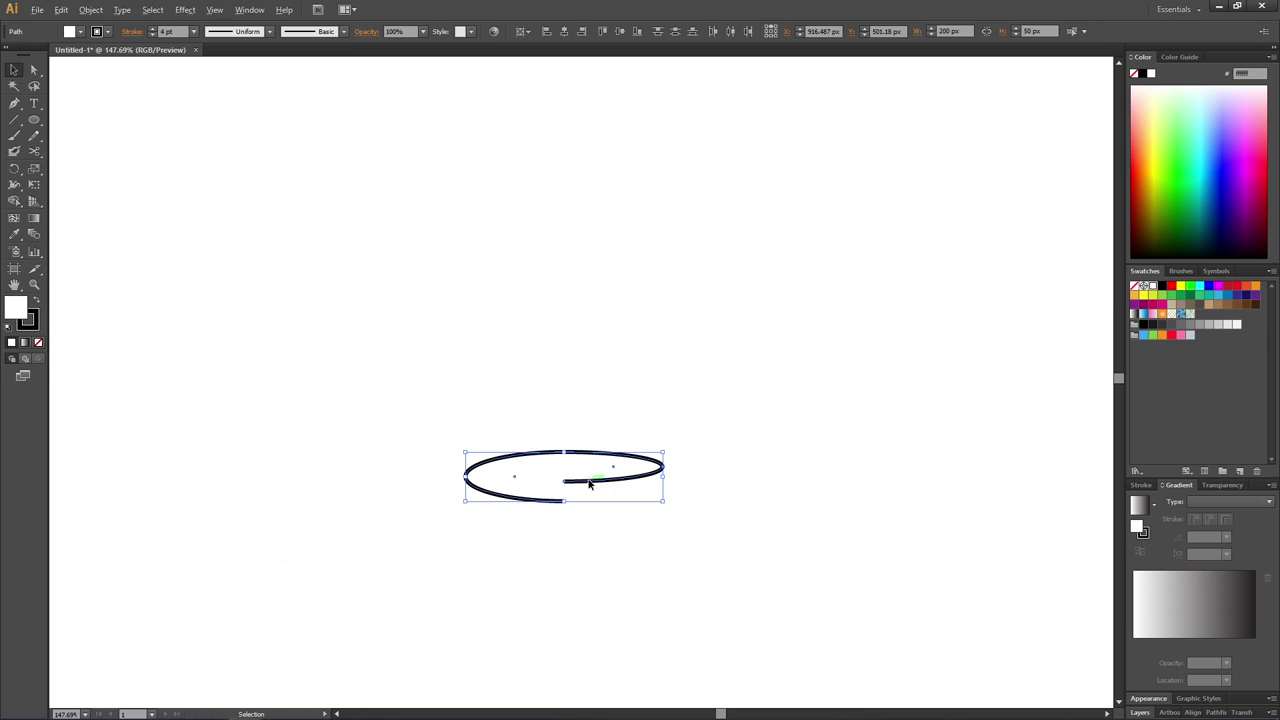
Copy the coil 20 px upward, repeat with Ctrl+D to stack about ten turns, and select them all.
{"action": "left_click_drag", "start_coordinate": [589, 484], "coordinate": [590, 467]}
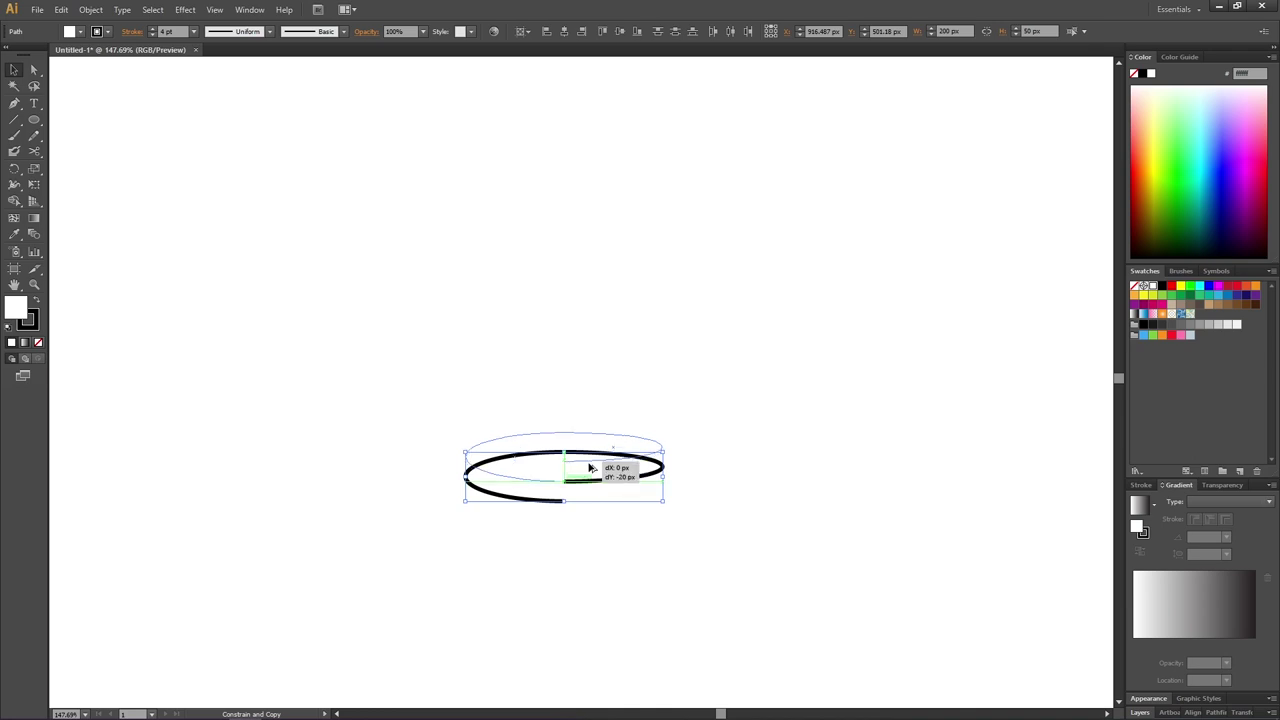
{"action": "left_click_drag", "start_coordinate": [590, 467], "coordinate": [590, 467]}
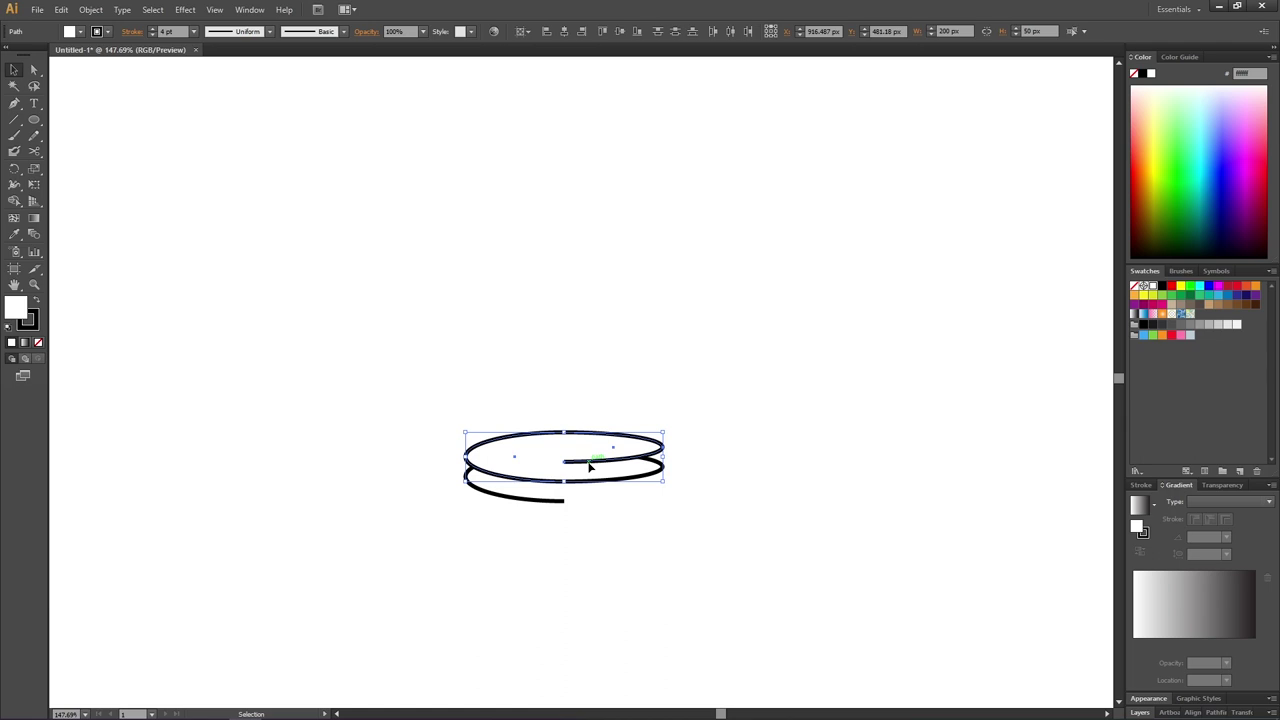
{"action": "key", "text": "ctrl+d"}
{"action": "key", "text": "ctrl+d"}
{"action": "key", "text": "ctrl+d"}
{"action": "key", "text": "ctrl+d"}
{"action": "key", "text": "ctrl+d"}
{"action": "key", "text": "ctrl+d"}
{"action": "key", "text": "ctrl+d"}
{"action": "key", "text": "ctrl+d"}
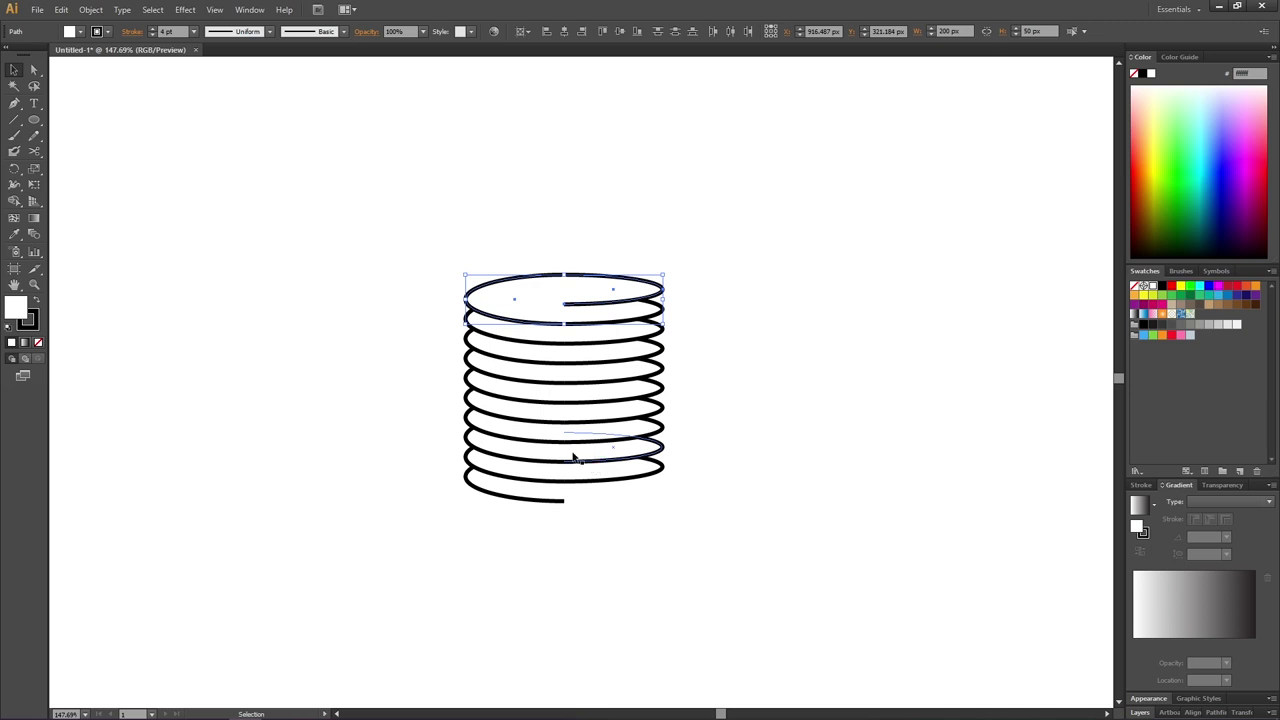
{"action": "left_click_drag", "start_coordinate": [404, 228], "coordinate": [731, 583]}
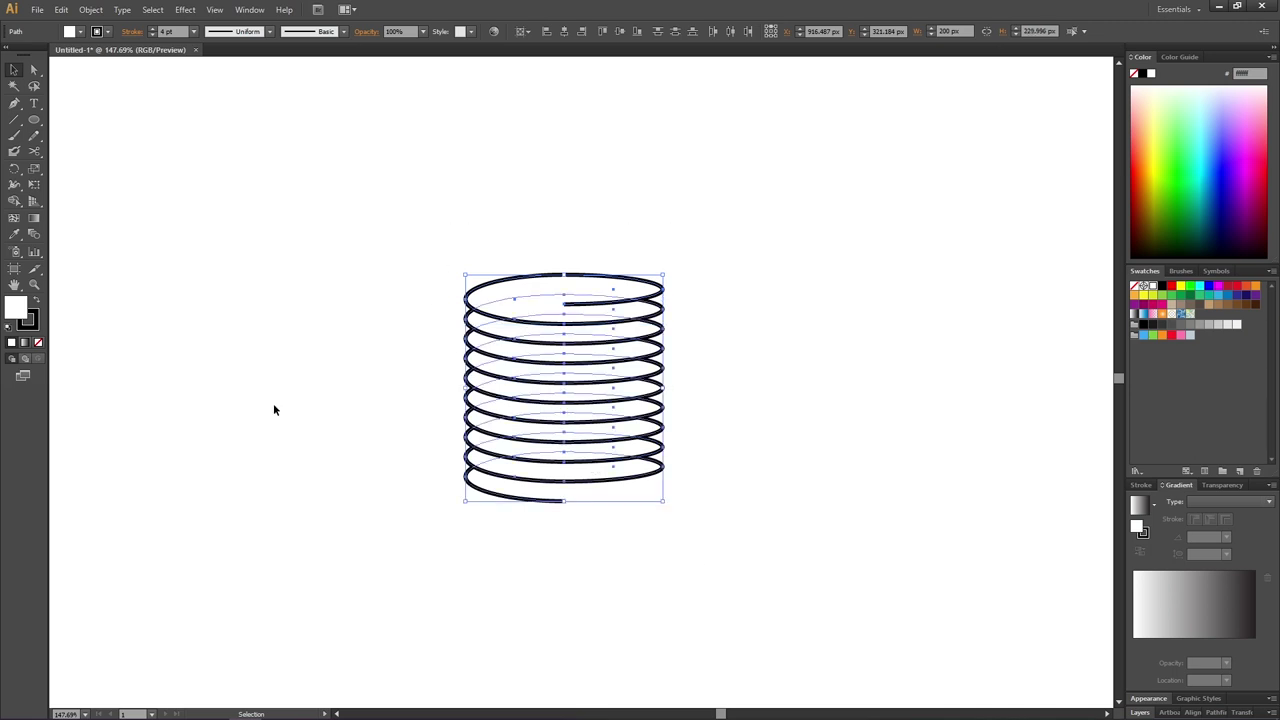
Set the coils' fill to None so only black strokes remain, then deselect.
{"action": "left_click", "coordinate": [39, 344]}
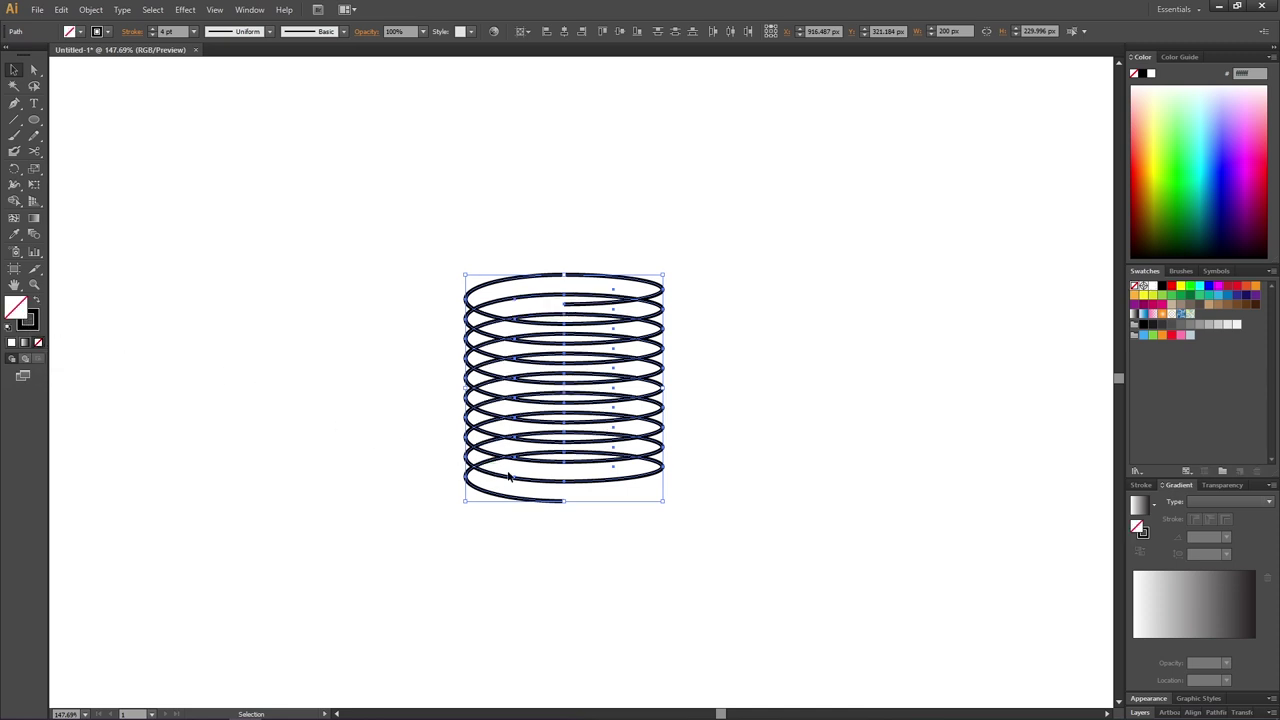
{"action": "left_click", "coordinate": [701, 409]}
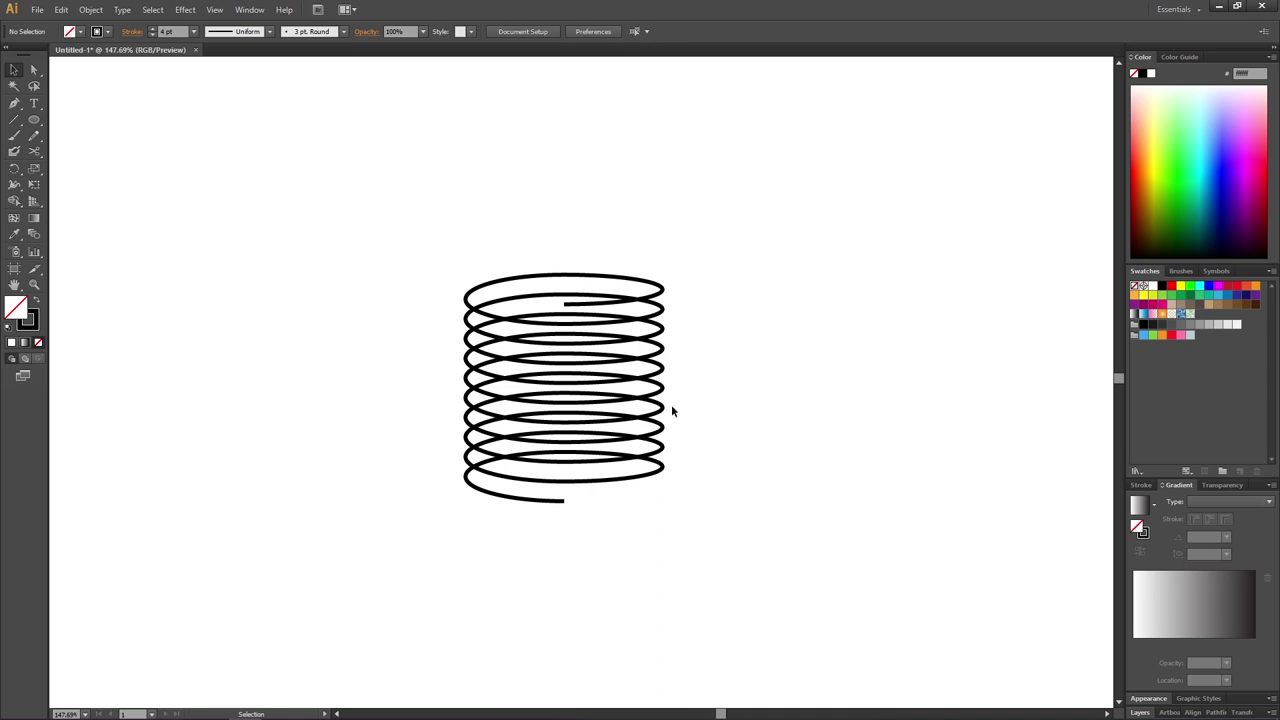
Copy the top coil's right half and place the flipped copy onto the spring's top.
{"action": "left_click", "coordinate": [576, 303]}
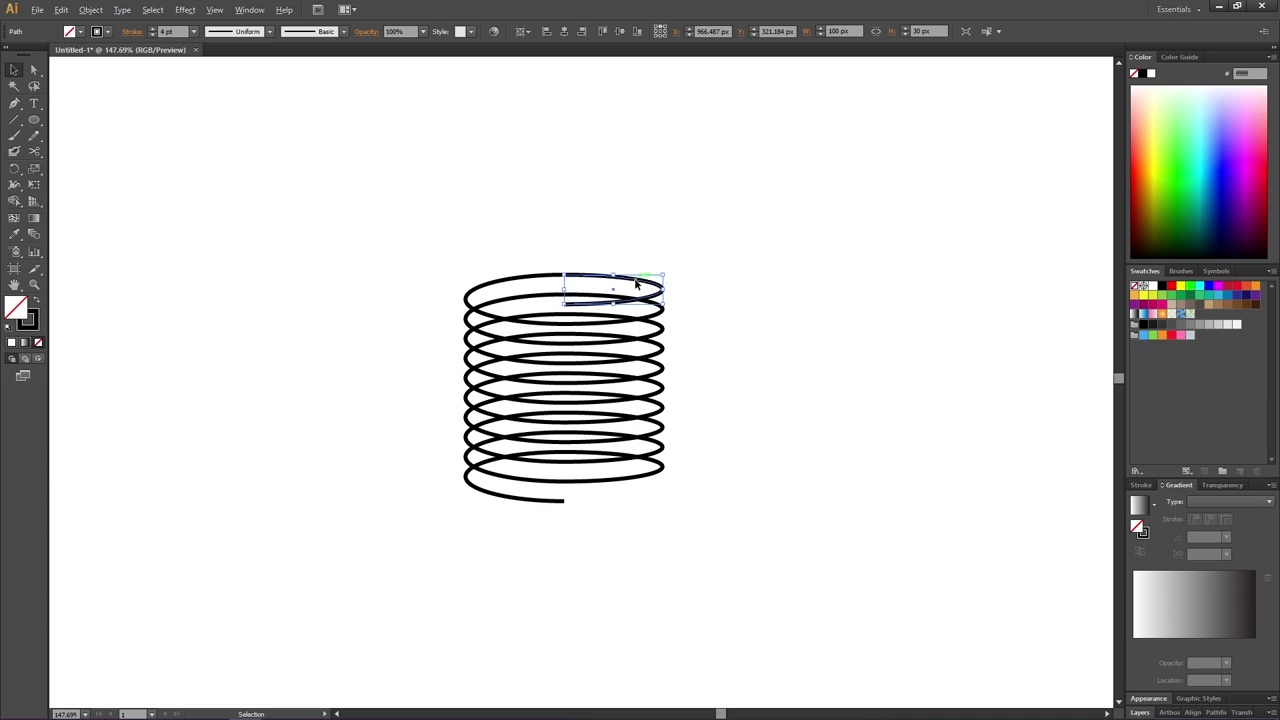
{"action": "left_click_drag", "start_coordinate": [636, 284], "coordinate": [689, 298]}
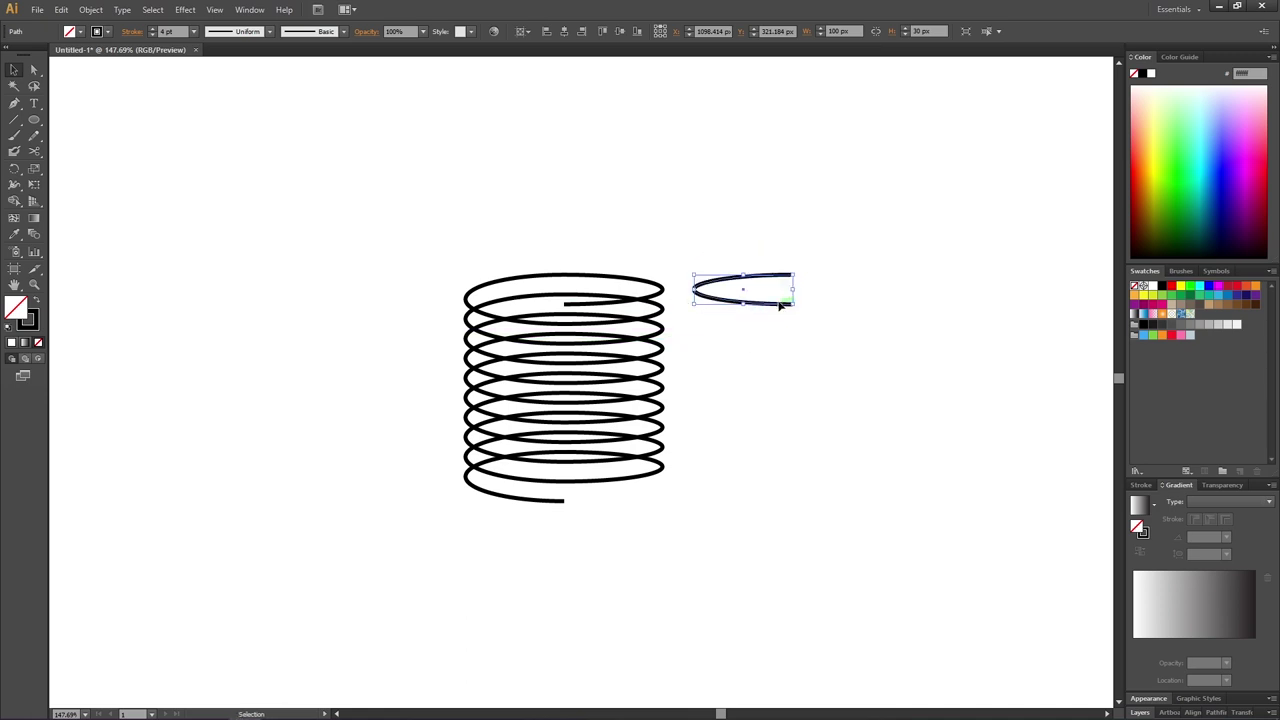
{"action": "left_click_drag", "start_coordinate": [777, 307], "coordinate": [540, 311]}
{"action": "left_click", "coordinate": [540, 311]}
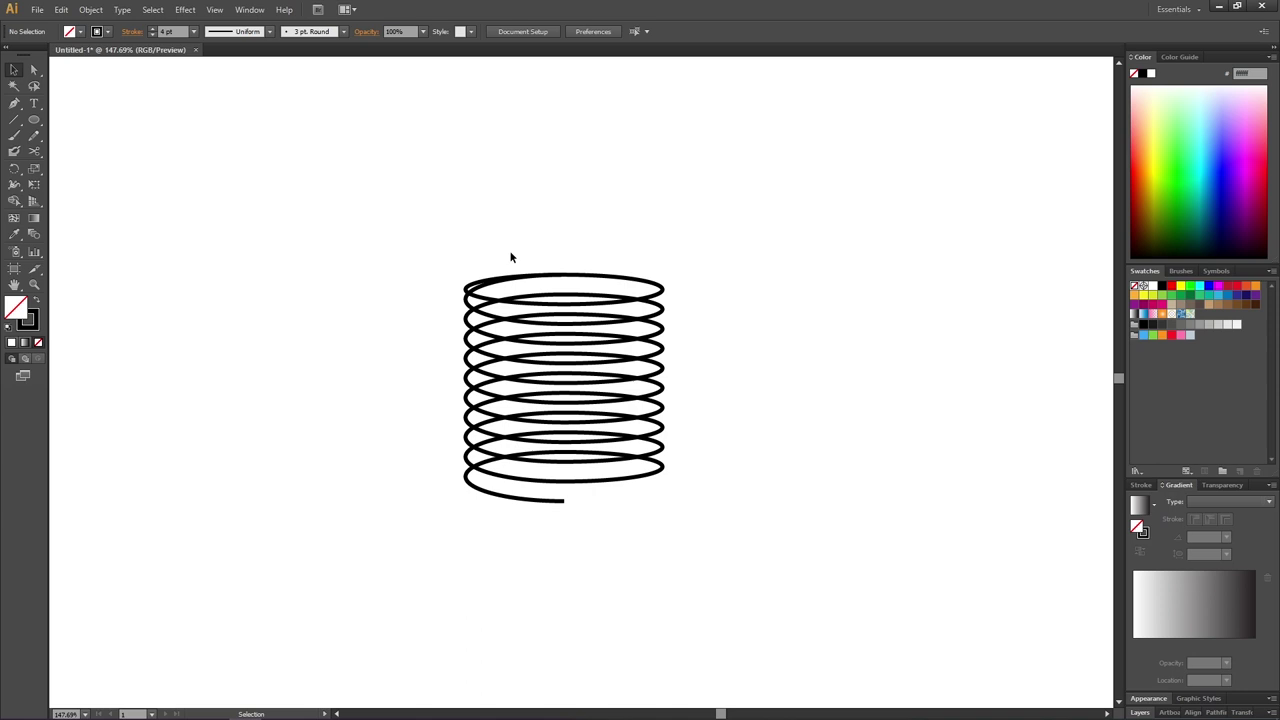
Make the top half-ellipse 34 px tall and raise it about 9 px into line.
{"action": "left_click", "coordinate": [487, 299]}
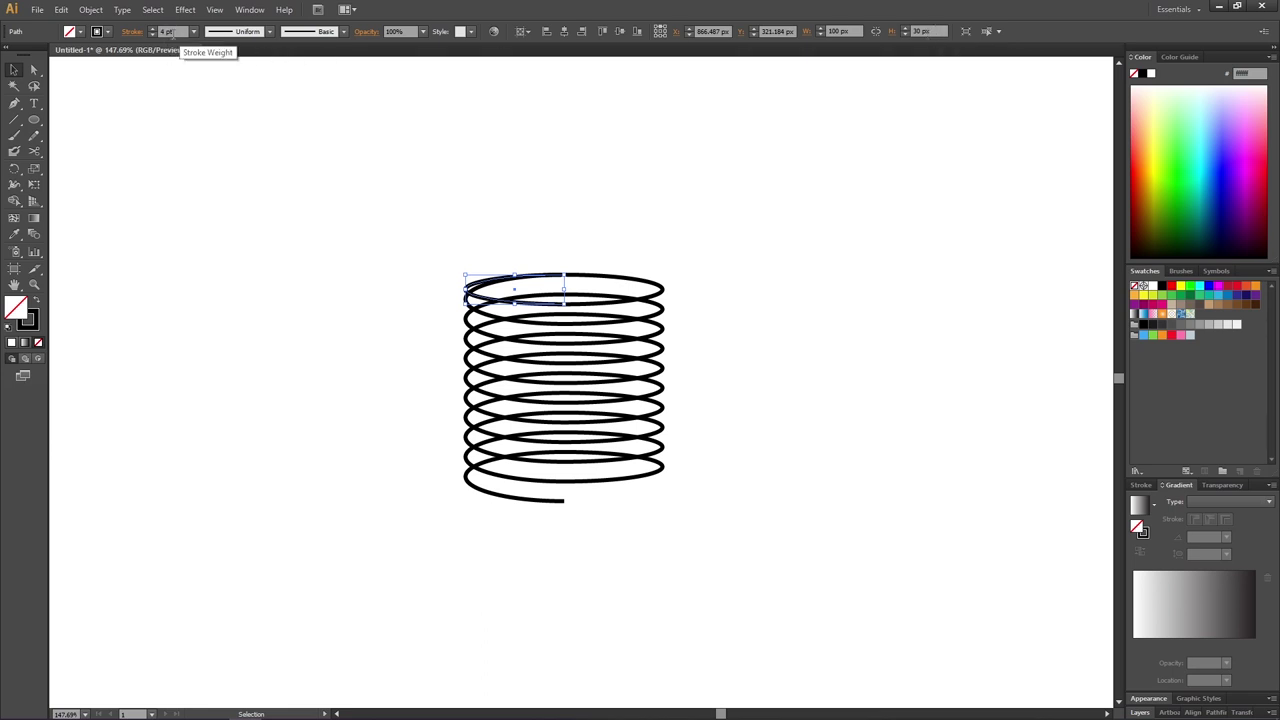
{"action": "left_click", "coordinate": [905, 31]}
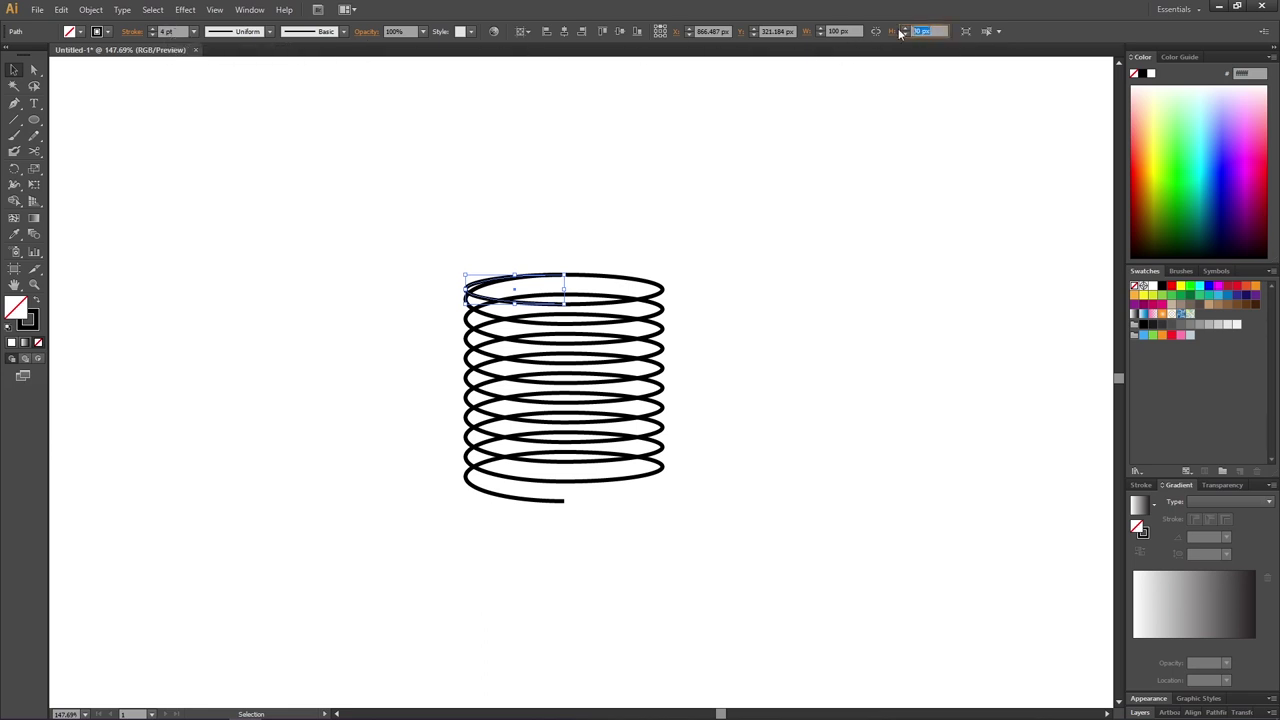
{"action": "type", "text": "34"}
{"action": "key", "text": "Return"}
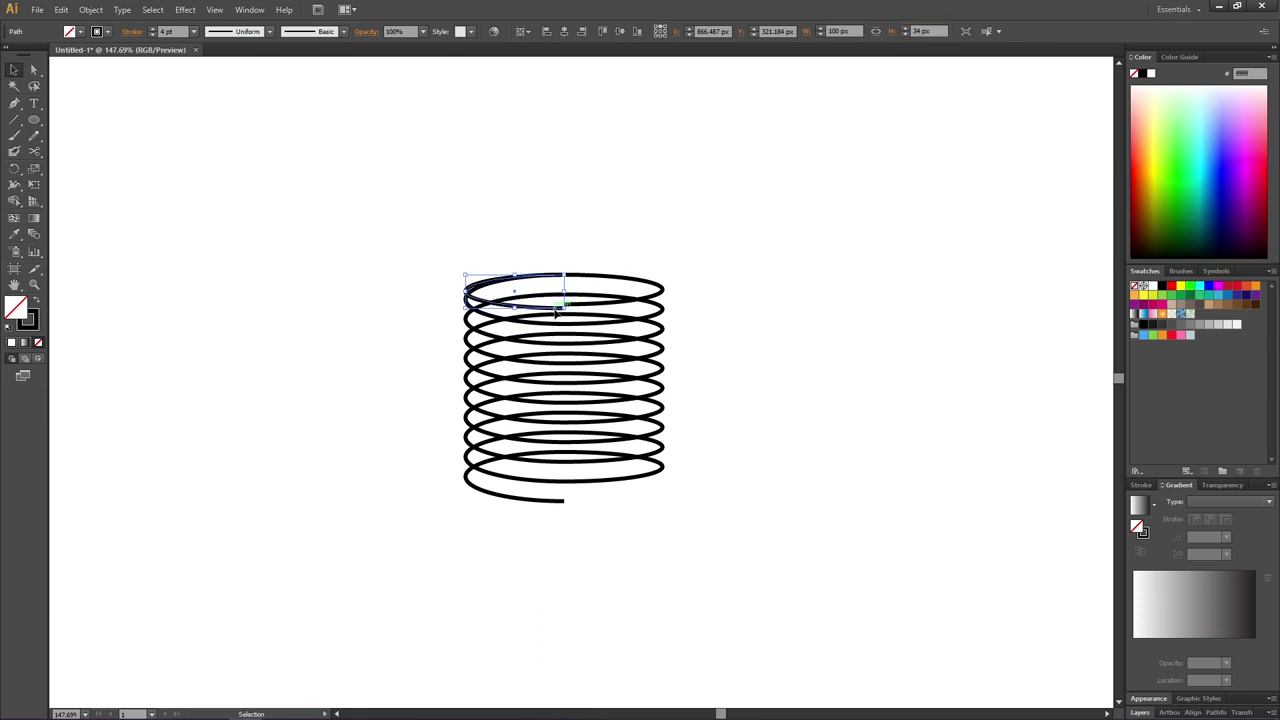
{"action": "left_click_drag", "start_coordinate": [556, 313], "coordinate": [555, 299]}
{"action": "left_click", "coordinate": [572, 230]}
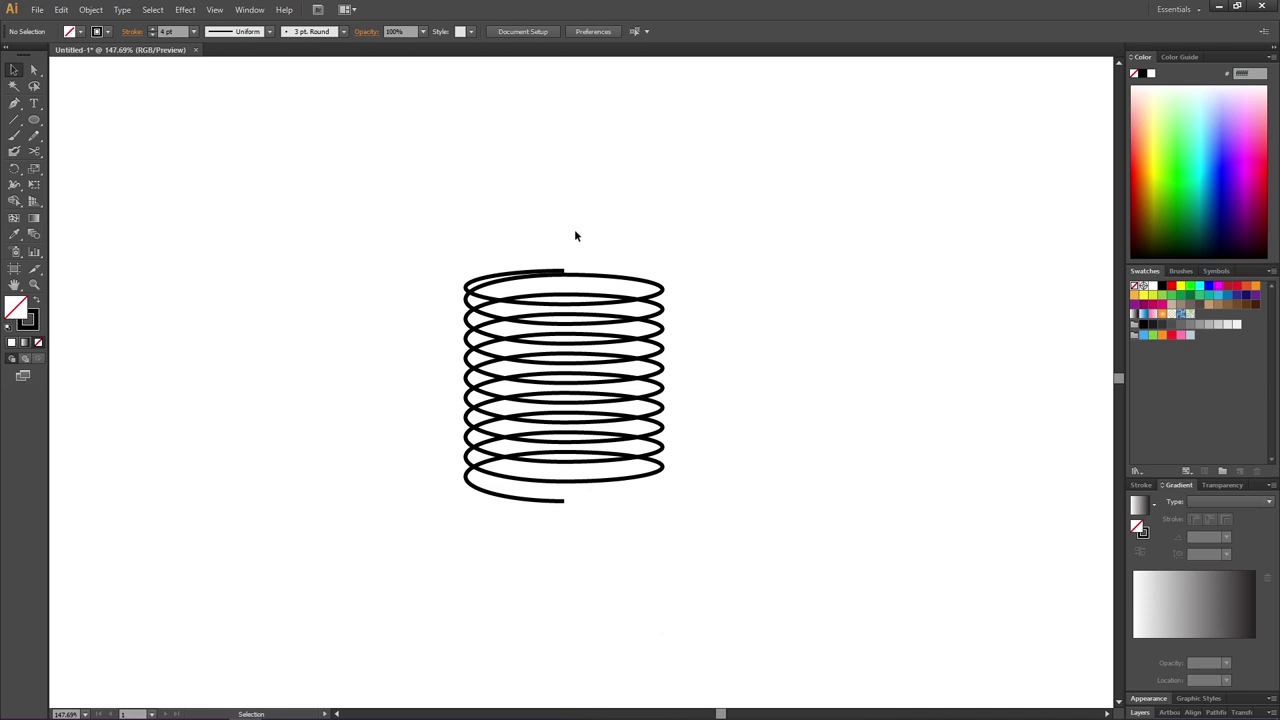
Duplicate the top arc and lay the copy over the spring's top to form a full ring.
{"action": "left_click", "coordinate": [512, 274]}
{"action": "left_click_drag", "start_coordinate": [517, 279], "coordinate": [677, 317]}
{"action": "left_click_drag", "start_coordinate": [710, 276], "coordinate": [604, 276]}
{"action": "left_click", "coordinate": [699, 275]}
Delete the bottom tail and copy the top ring 184 px straight down to close the bottom.
{"action": "key", "text": "ctrl+z"}
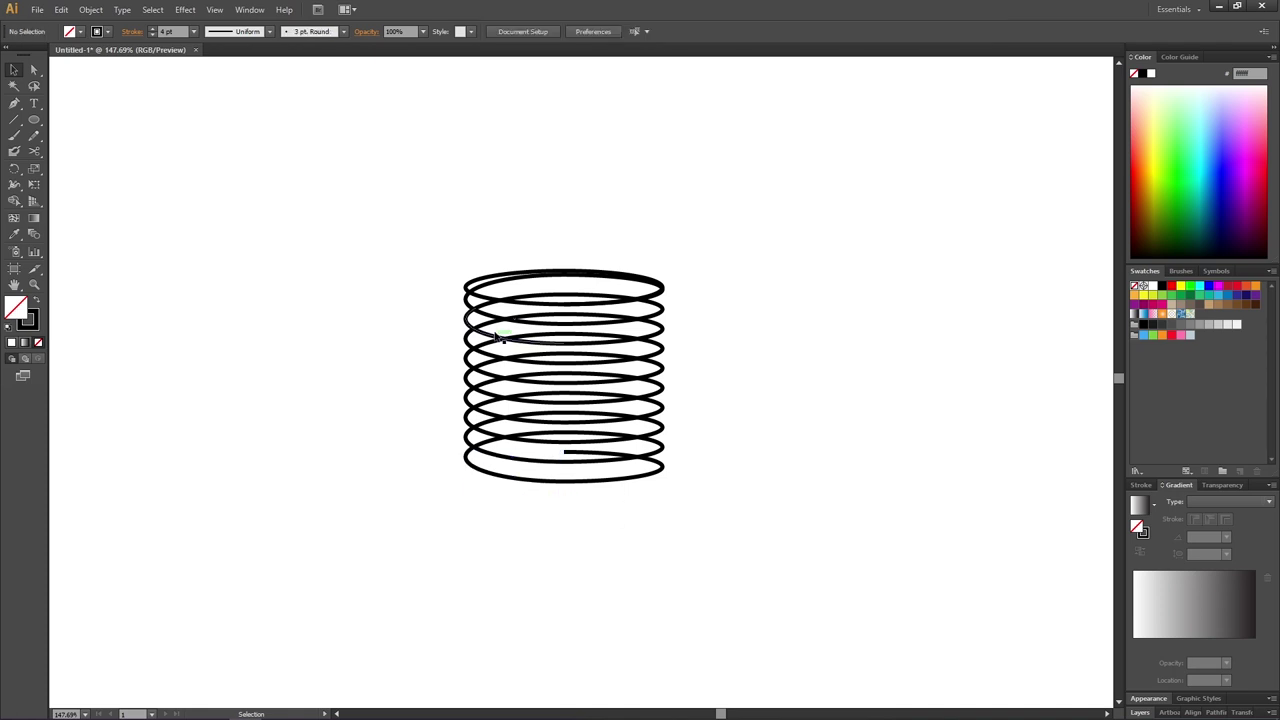
{"action": "left_click", "coordinate": [484, 283]}
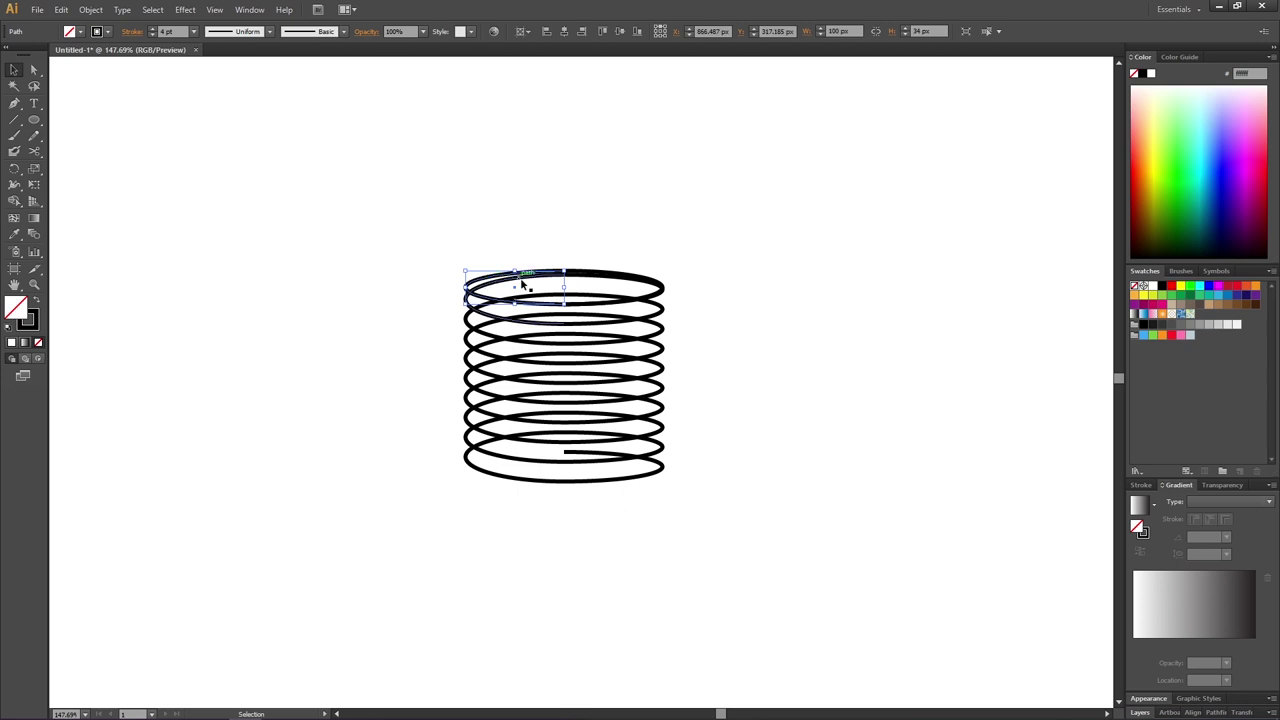
{"action": "left_click", "coordinate": [593, 272], "text": "shift"}
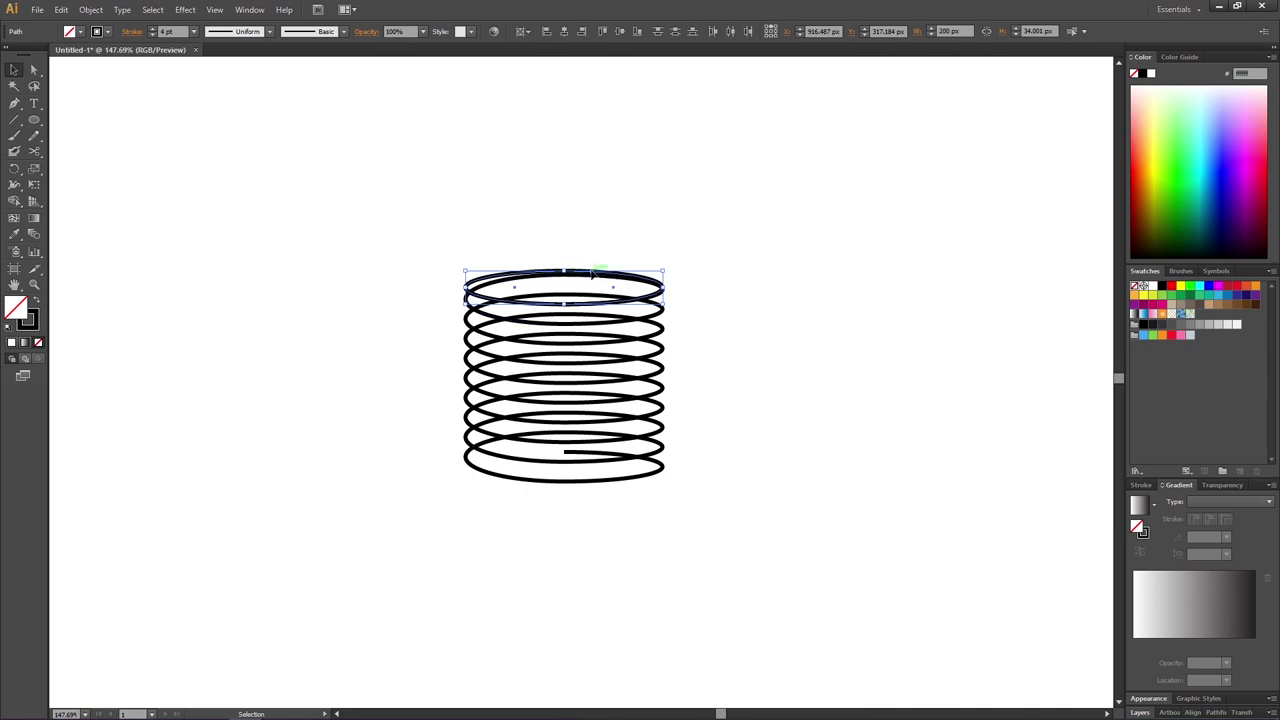
{"action": "left_click_drag", "start_coordinate": [581, 272], "coordinate": [571, 457]}
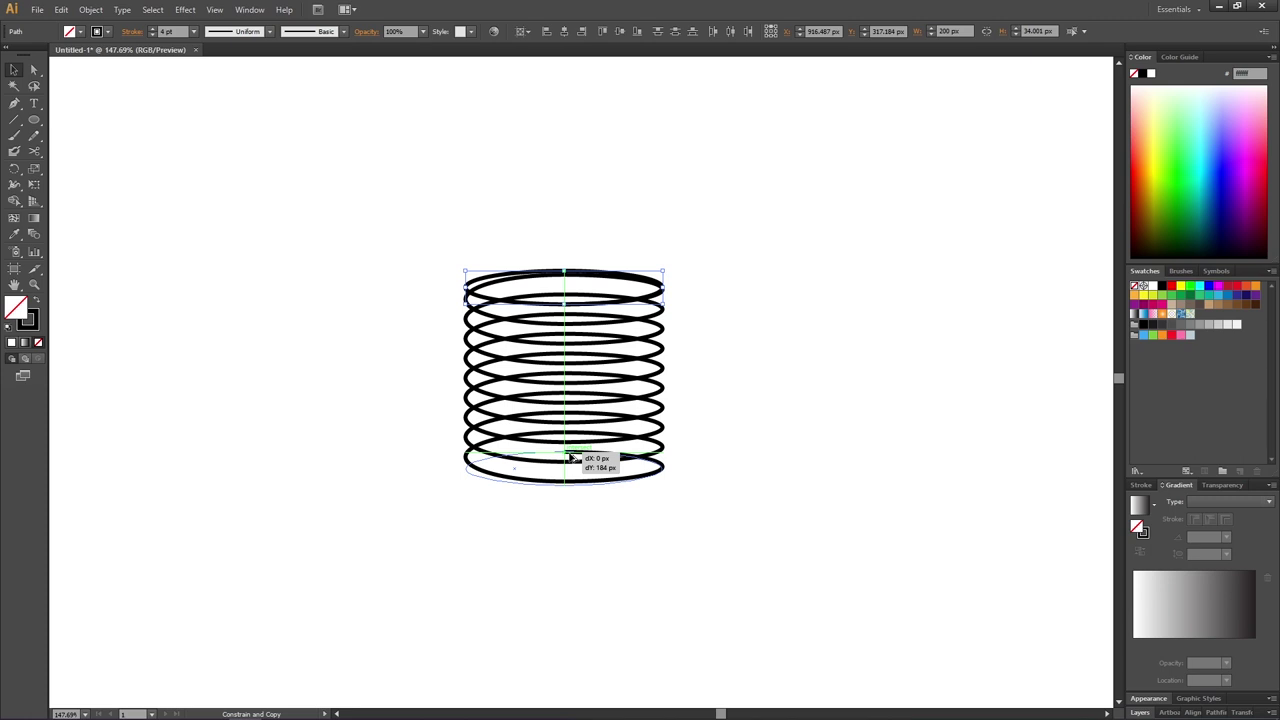
{"action": "left_click", "coordinate": [721, 428]}
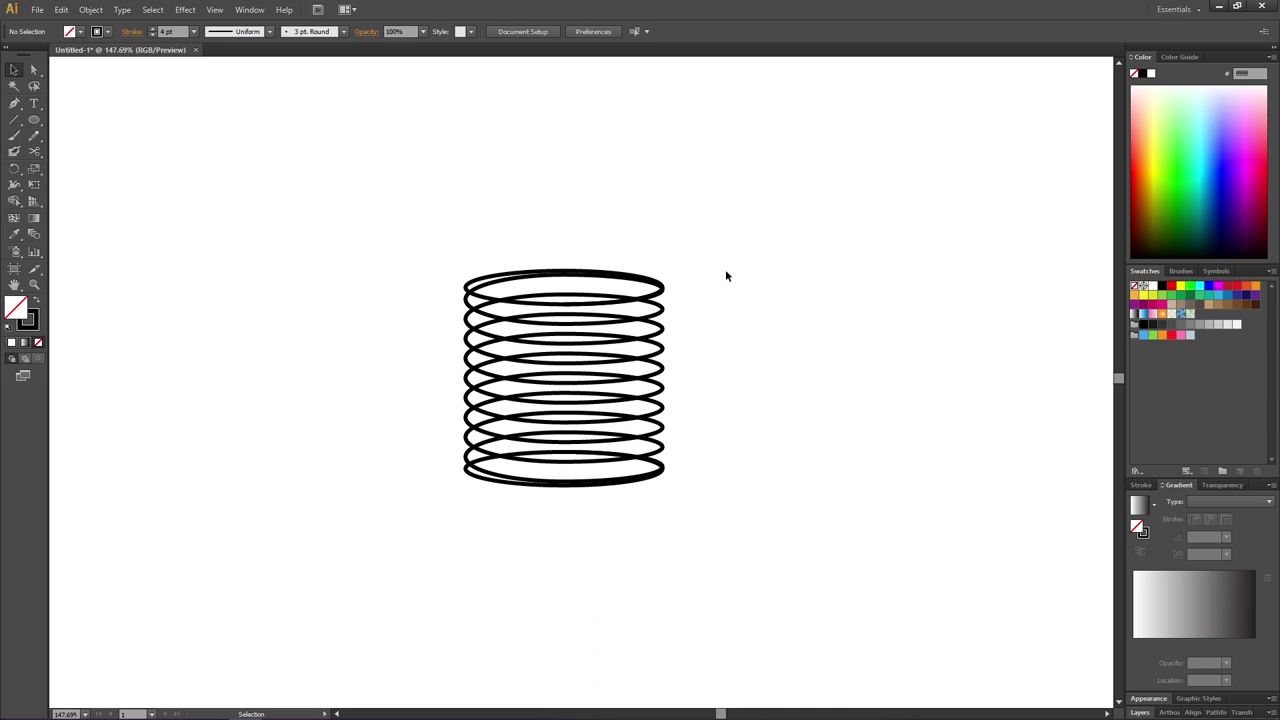
{"action": "left_click_drag", "start_coordinate": [723, 271], "coordinate": [440, 597]}
Set every coil's stroke weight to 10 pt, then select the top ellipse.
{"action": "left_click", "coordinate": [152, 28]}
{"action": "left_click", "coordinate": [748, 254]}
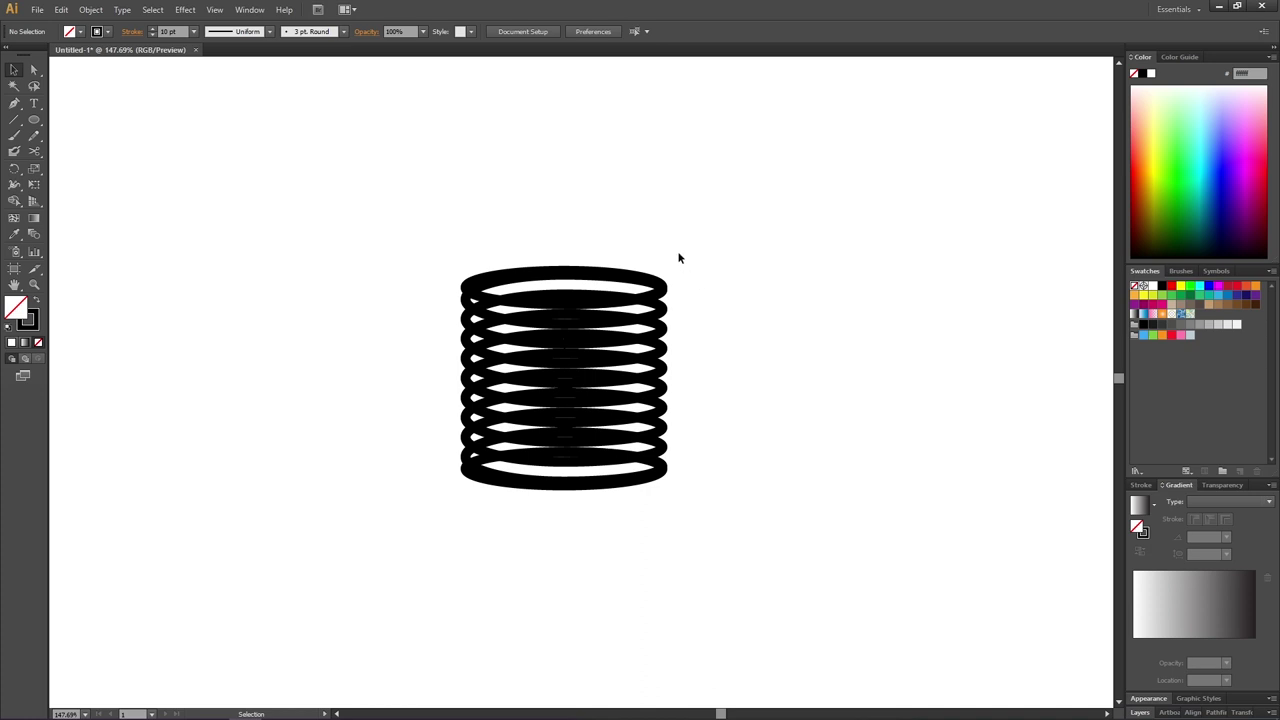
{"action": "left_click", "coordinate": [537, 270]}
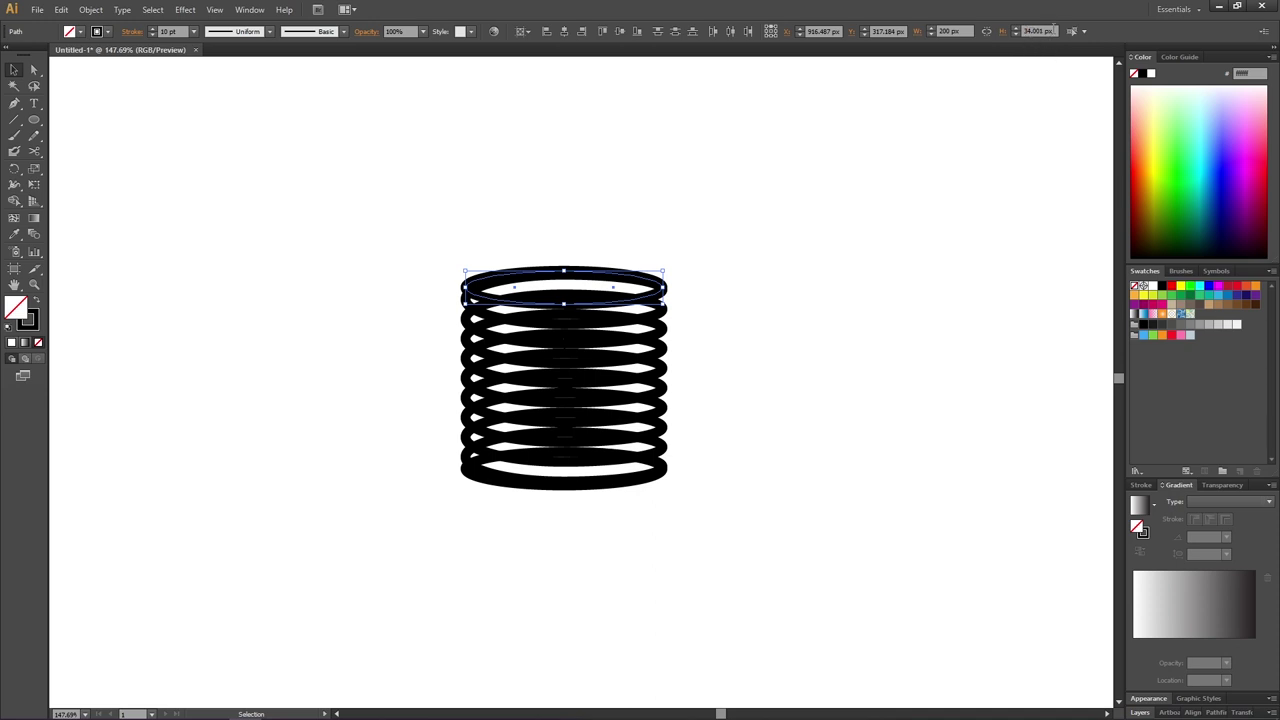
Set the top ellipse's height to 40 px and raise it 6 px.
{"action": "left_click", "coordinate": [1022, 32]}
{"action": "type", "text": "40"}
{"action": "key", "text": "Return"}
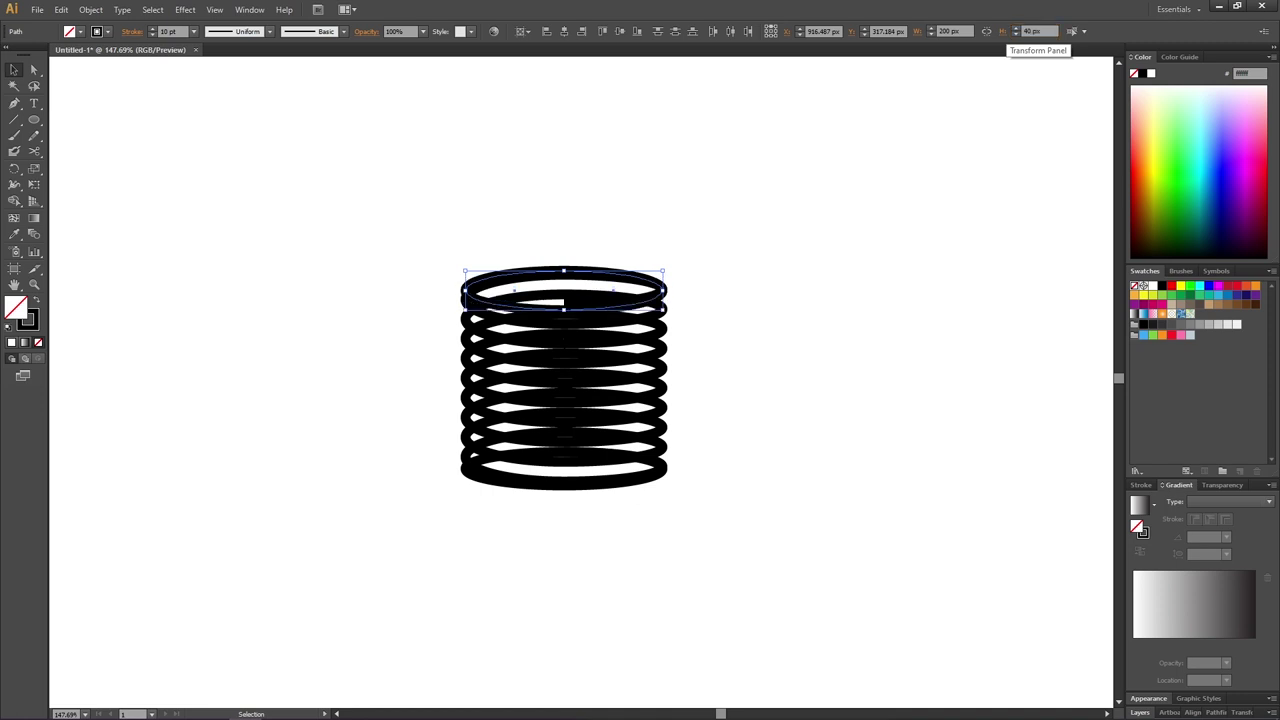
{"action": "left_click_drag", "start_coordinate": [582, 321], "coordinate": [582, 311]}
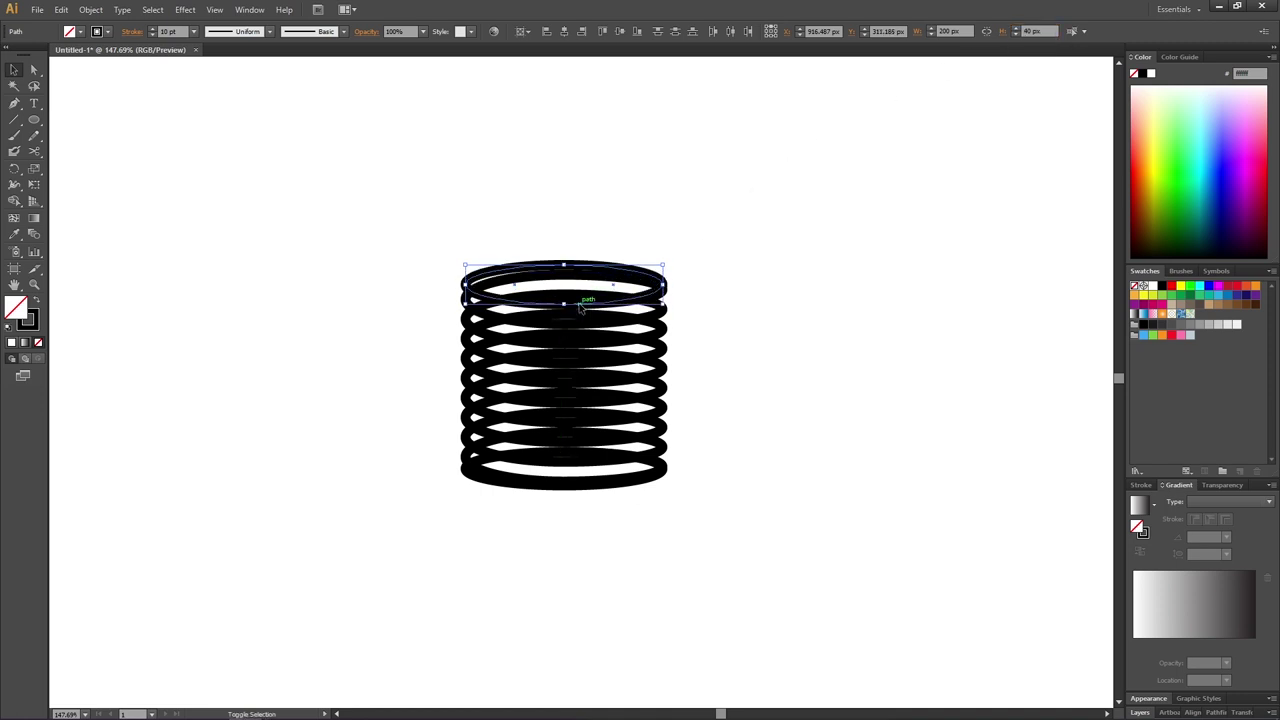
Enlarge the spring's bottom ring height to match the top ring.
{"action": "left_click", "coordinate": [484, 484]}
{"action": "left_click", "coordinate": [1022, 31]}
{"action": "type", "text": "4"}
{"action": "key", "text": "Return"}
{"action": "left_click", "coordinate": [793, 190]}
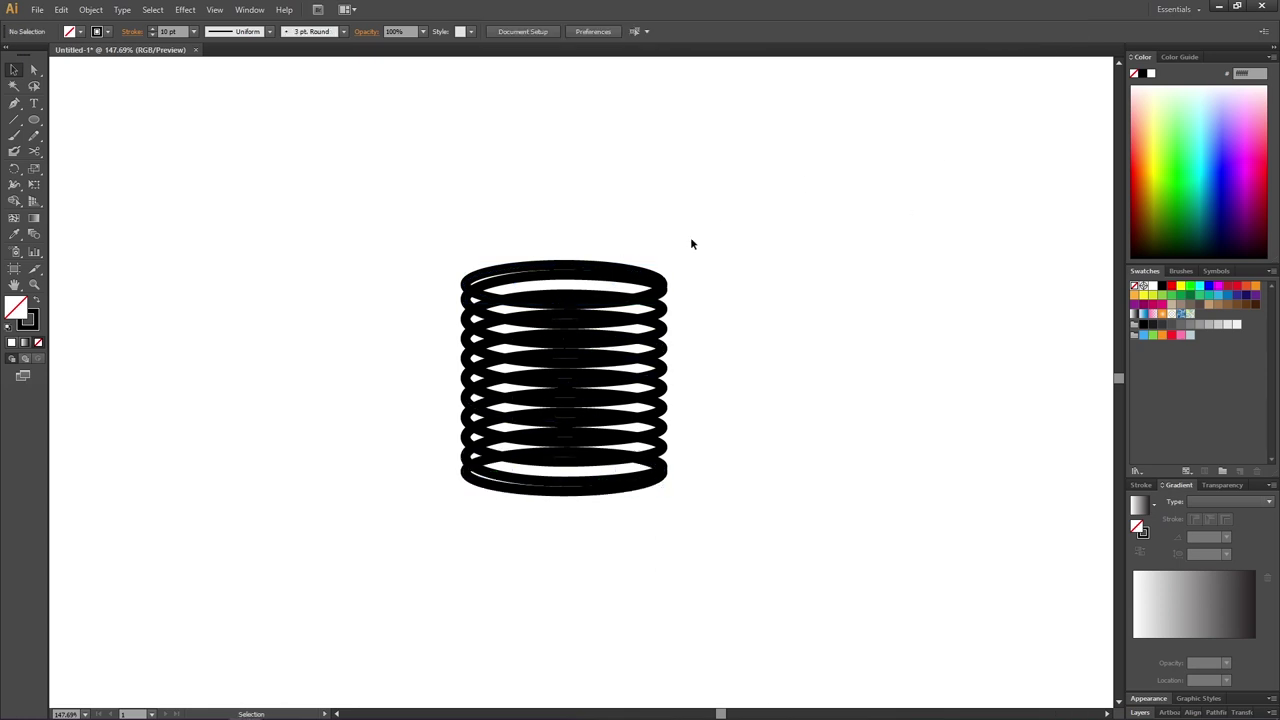
Stretch all spring paths upward to about 343 px tall and narrow them from the right side.
{"action": "left_click_drag", "start_coordinate": [721, 204], "coordinate": [373, 523]}
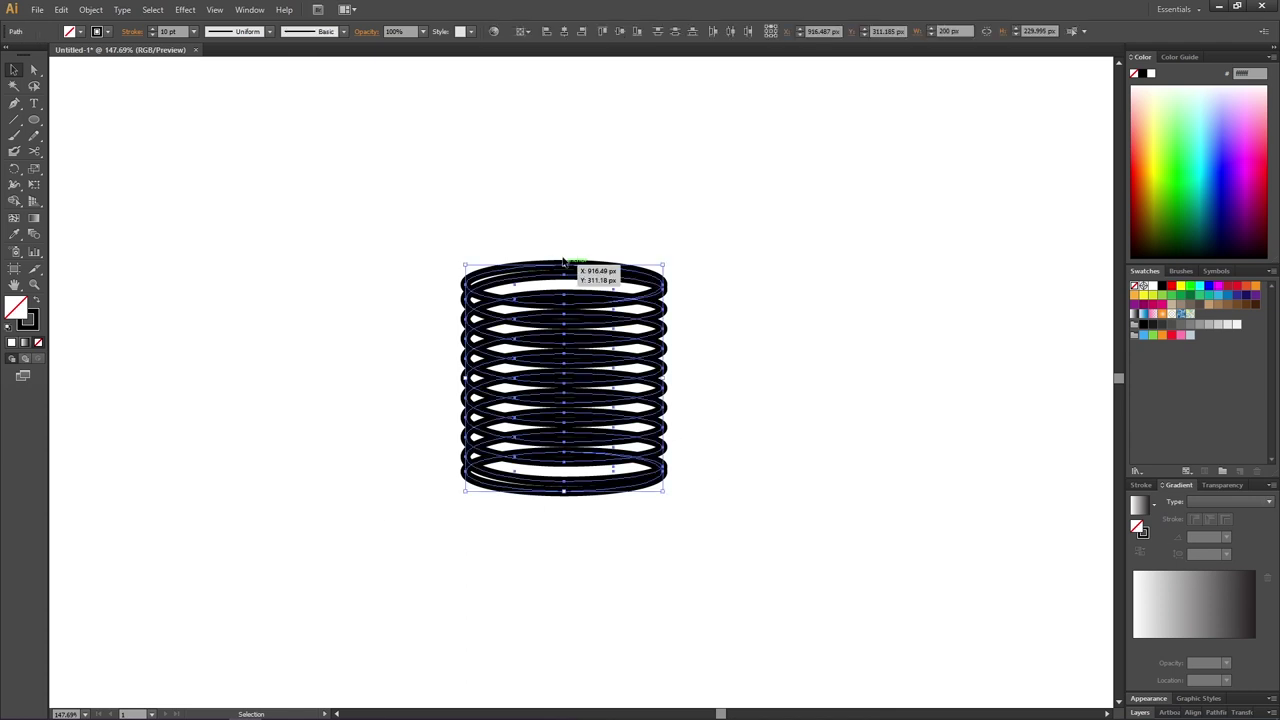
{"action": "left_click_drag", "start_coordinate": [566, 265], "coordinate": [577, 155]}
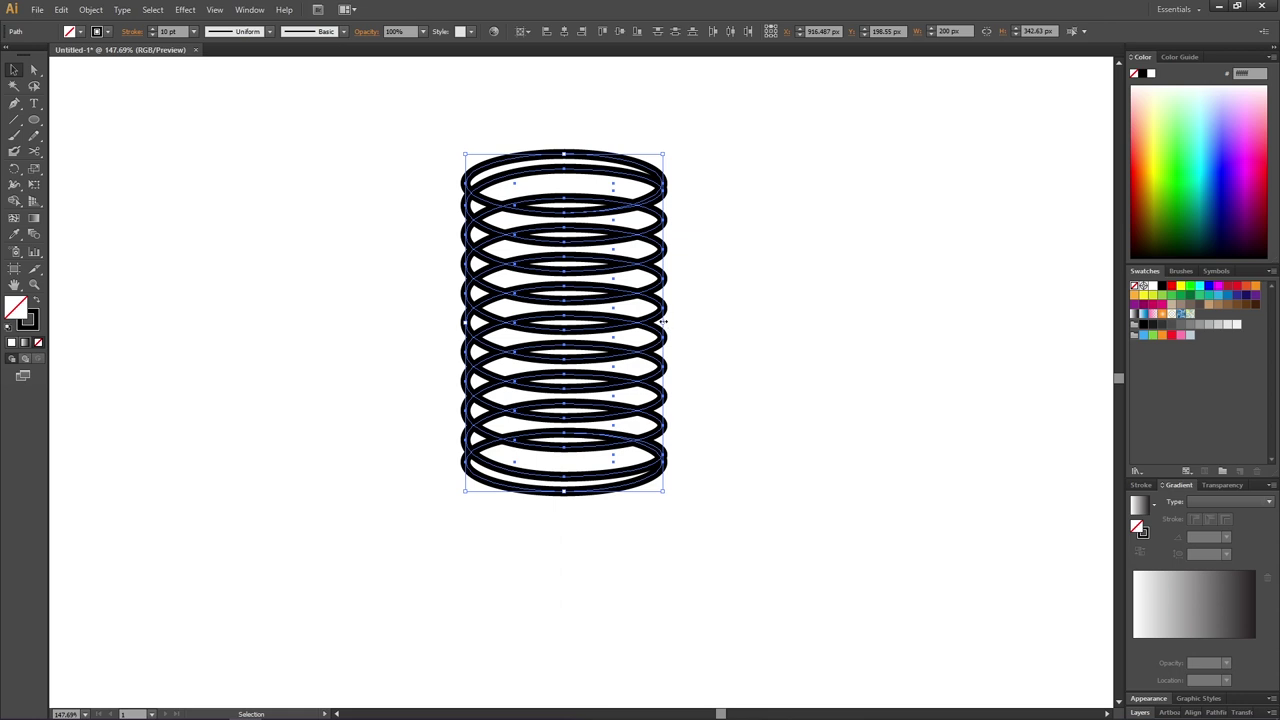
{"action": "left_click_drag", "start_coordinate": [663, 322], "coordinate": [598, 322]}
{"action": "left_click", "coordinate": [627, 311]}
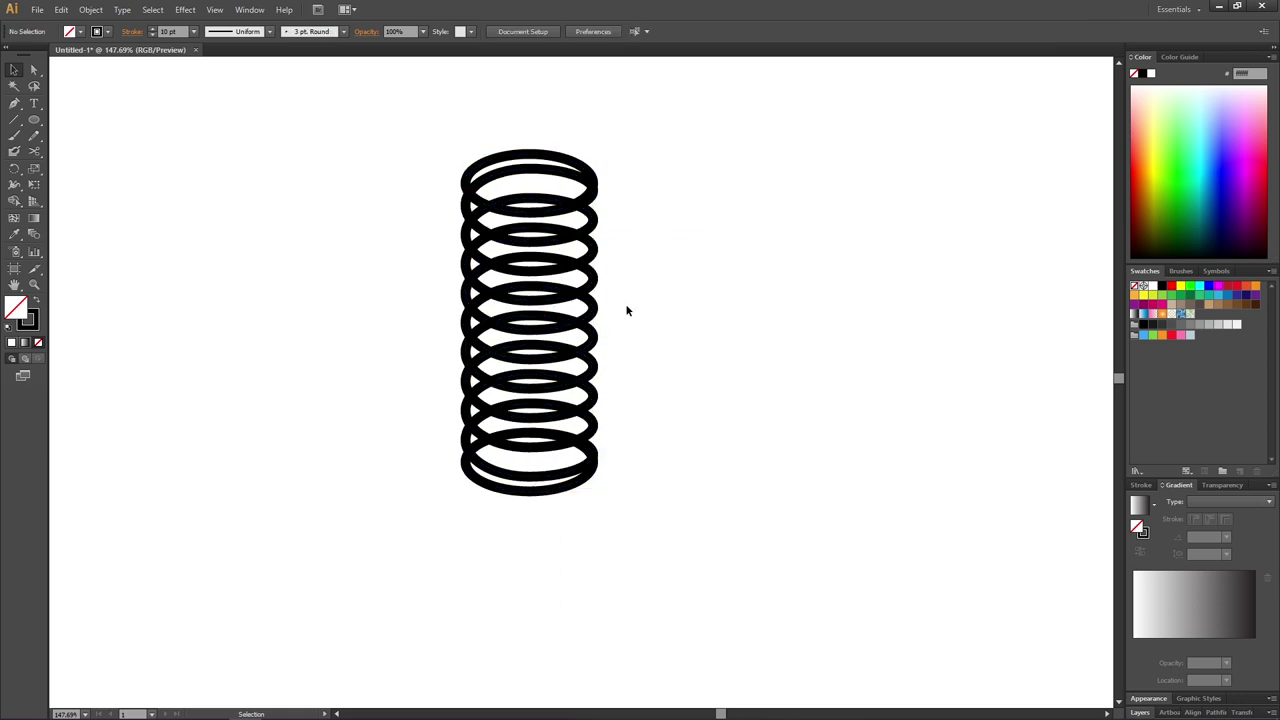